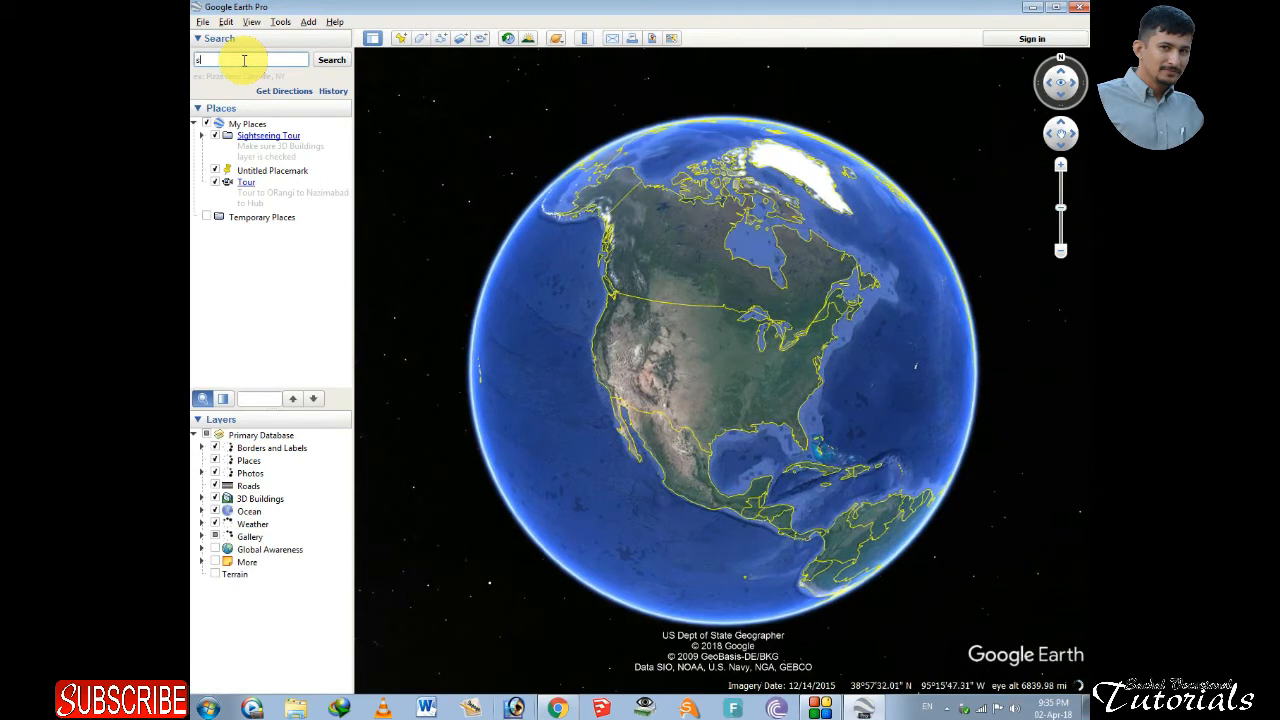
- Fly to Saddar, Karachi, Pakistan and turn off the Photos layer
{"action": "left_click", "coordinate": [244, 60]}
{"action": "type", "text": "saddar"}
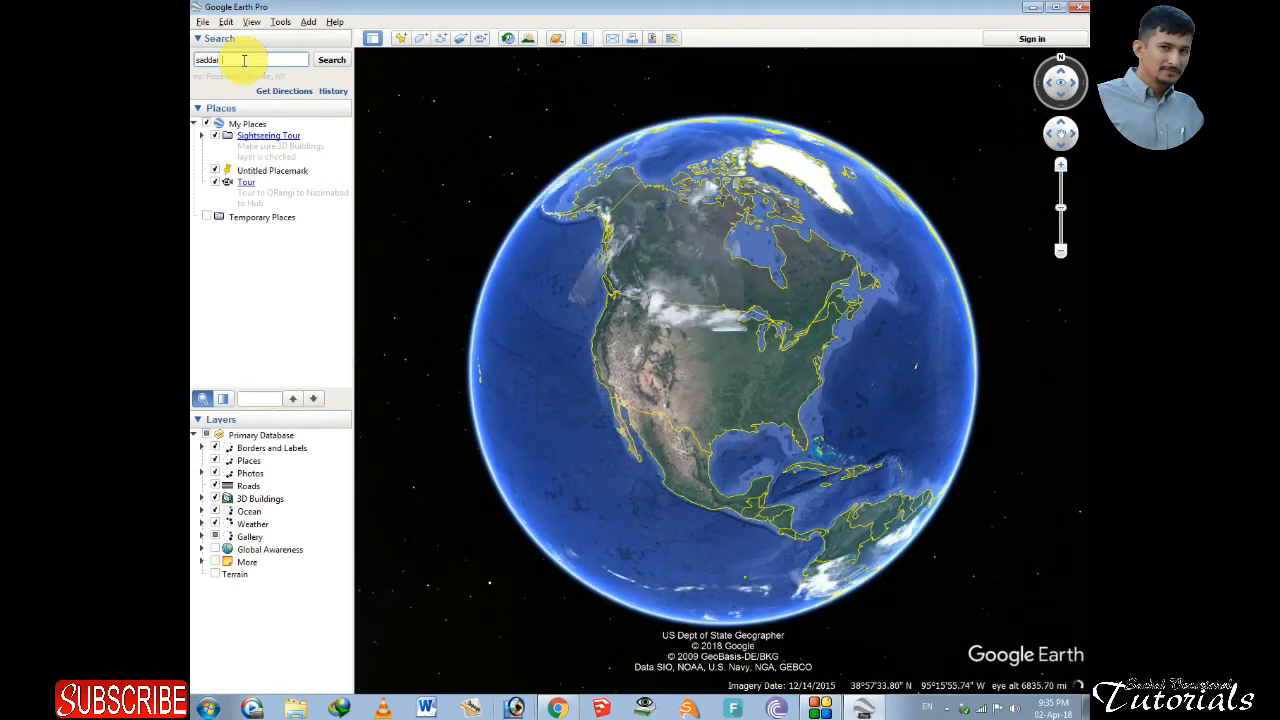
{"action": "type", "text": " karachi"}
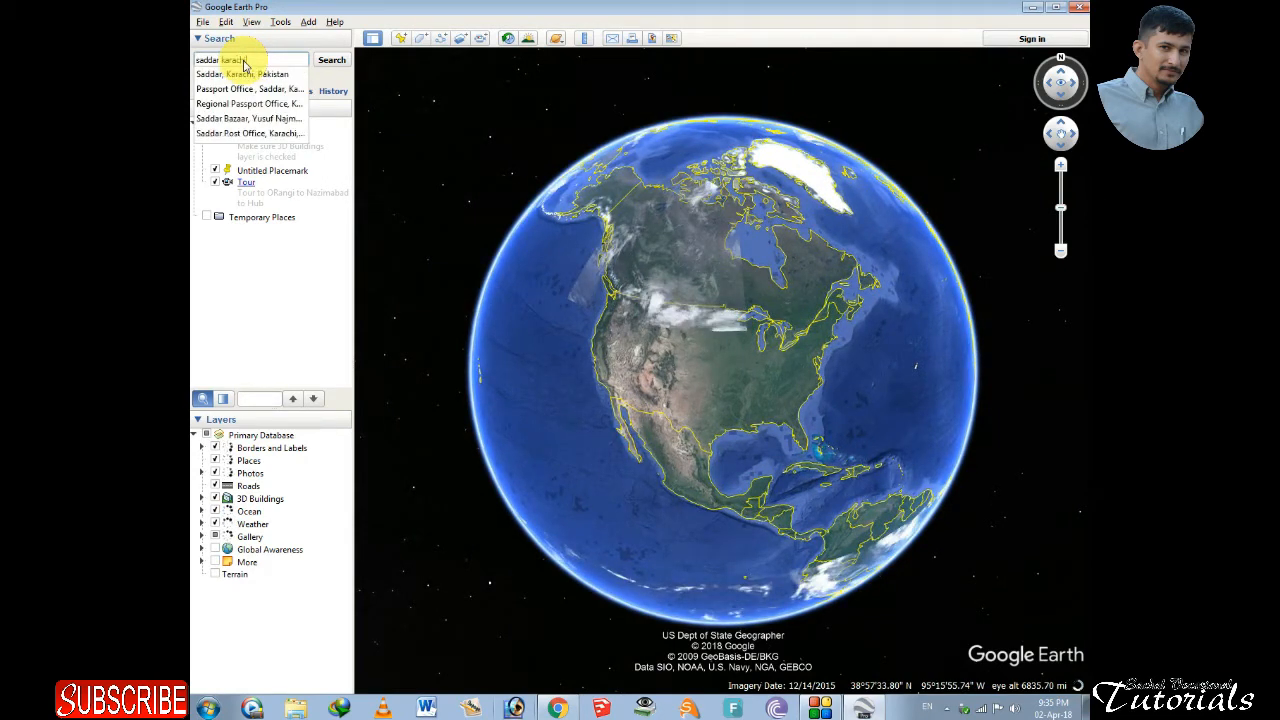
{"action": "key", "text": "Down"}
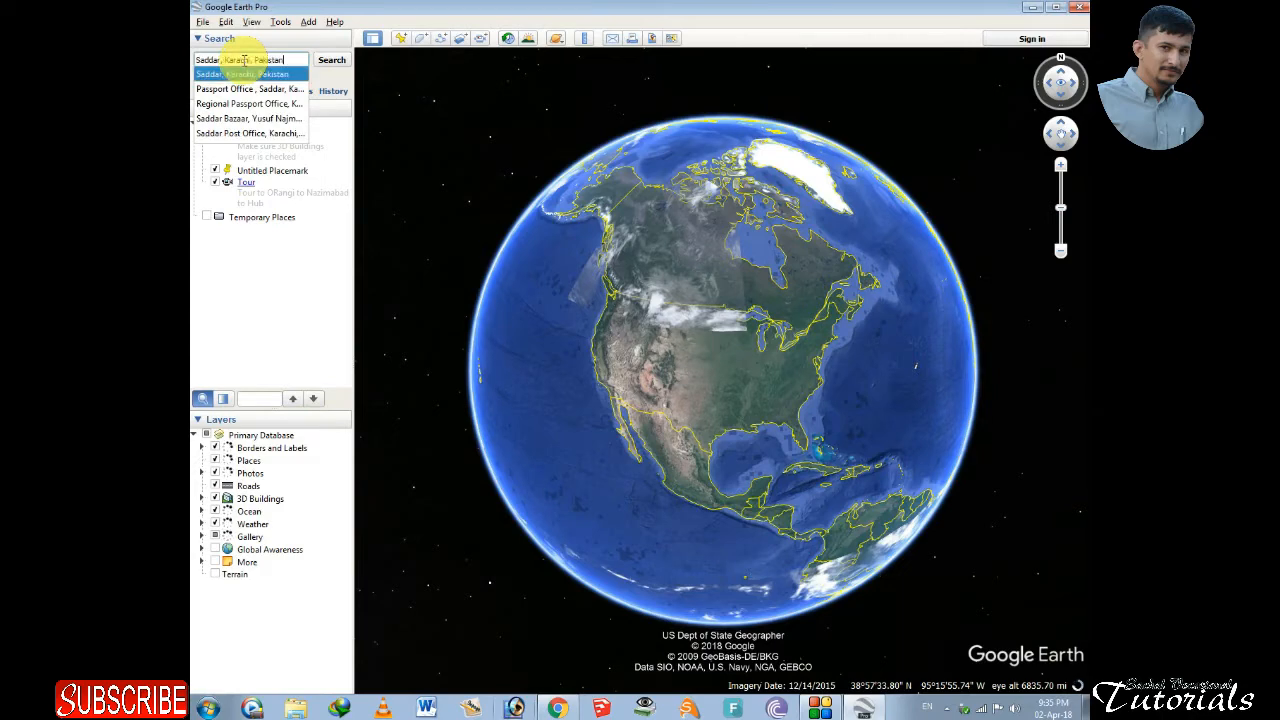
{"action": "left_click", "coordinate": [244, 60]}
{"action": "left_click", "coordinate": [335, 61]}
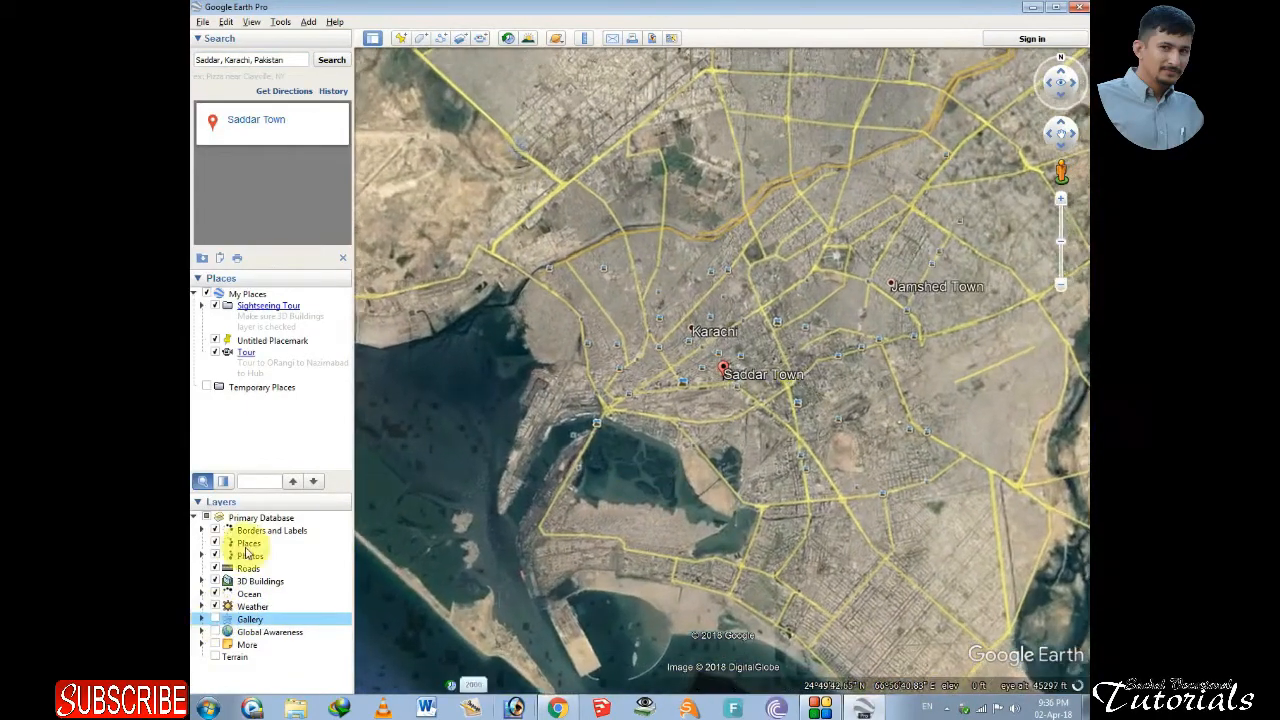
{"action": "left_click", "coordinate": [215, 556]}
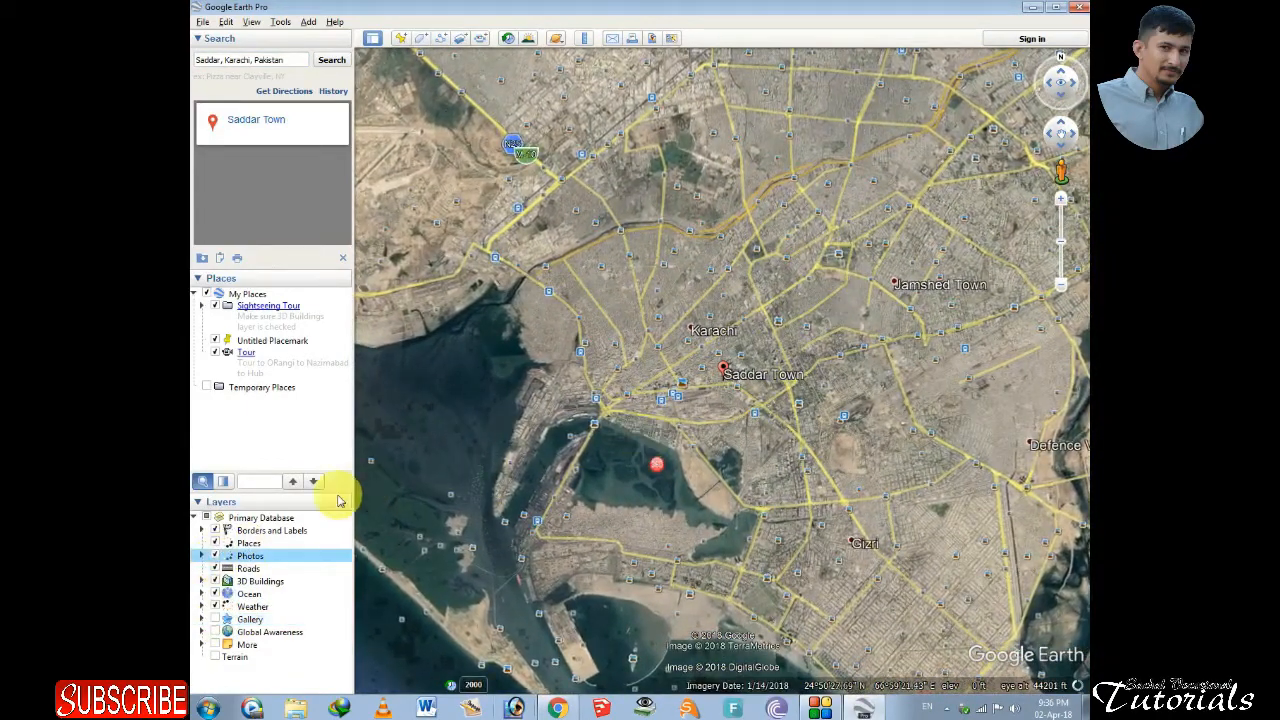
{"action": "left_click", "coordinate": [215, 556]}
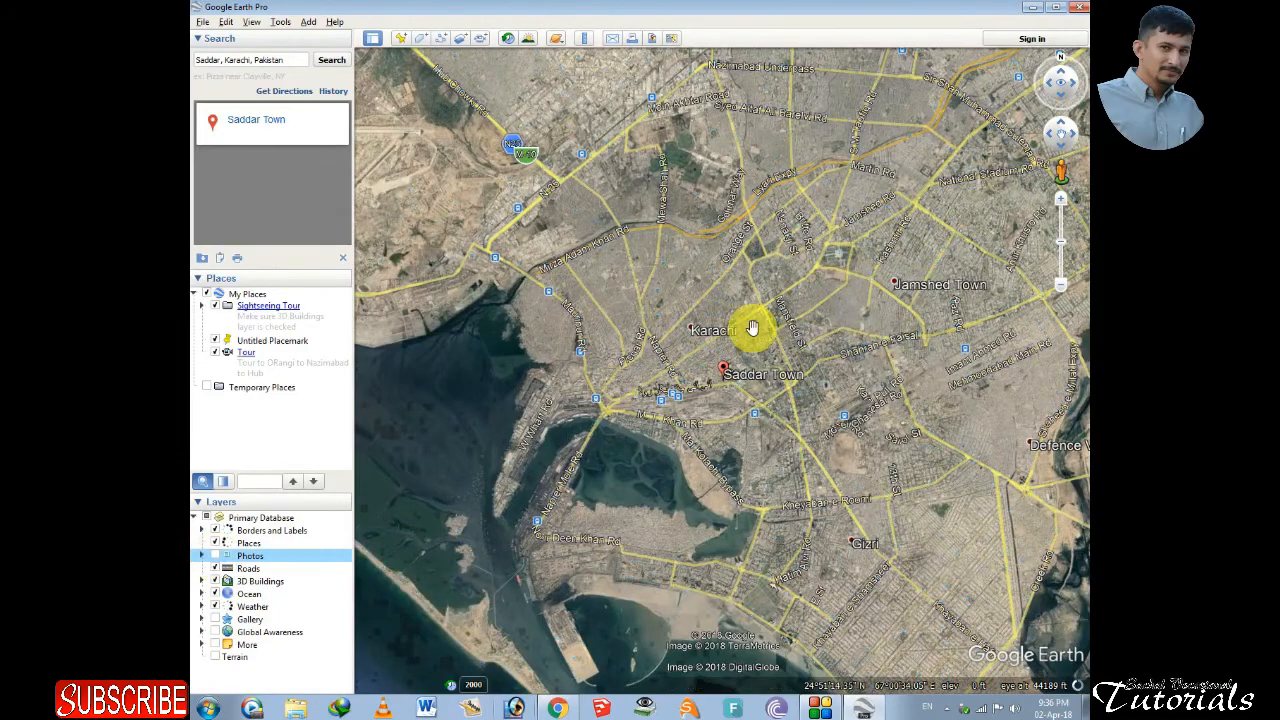
- Add a placemark named "D,J Science College" on the college grounds northwest of the roundabout, at about 24°51'12"N, 67°0'52"E
{"action": "scroll", "coordinate": [745, 340], "scroll_direction": "up", "scroll_amount": 5}
{"action": "scroll", "coordinate": [737, 351], "scroll_direction": "up", "scroll_amount": 5}
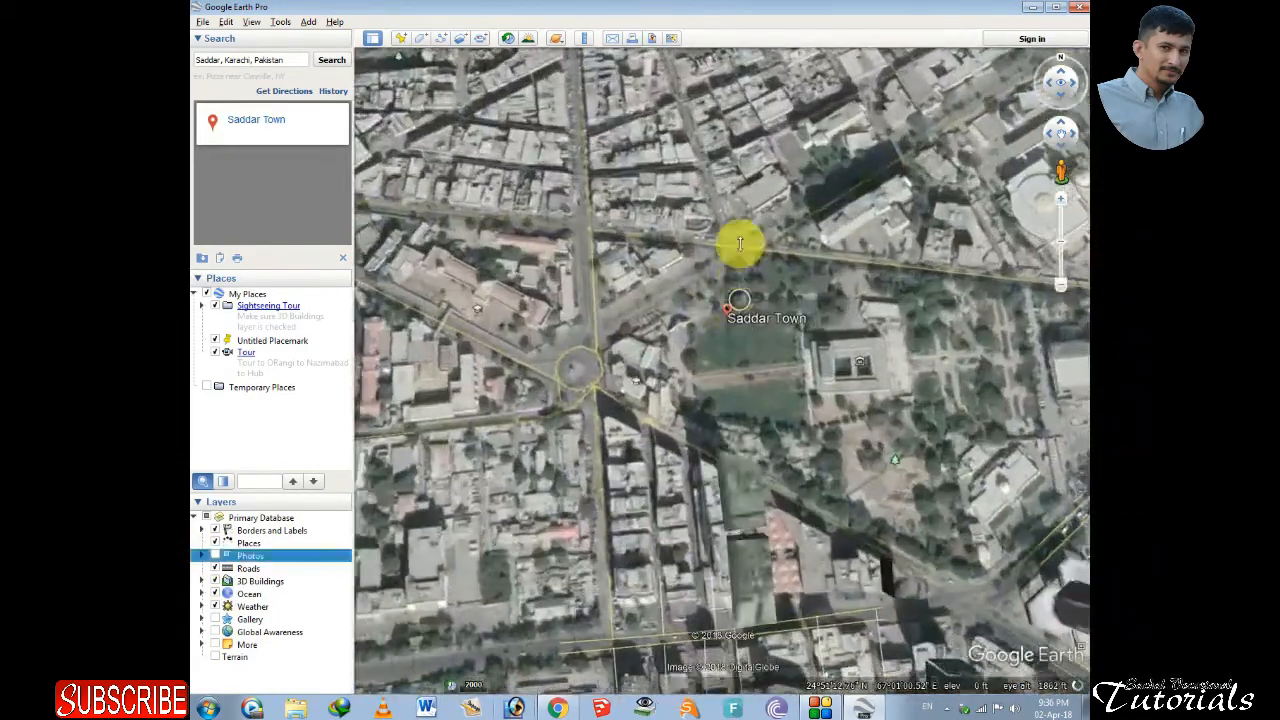
{"action": "middle_click_drag", "start_coordinate": [740, 243], "coordinate": [735, 172]}
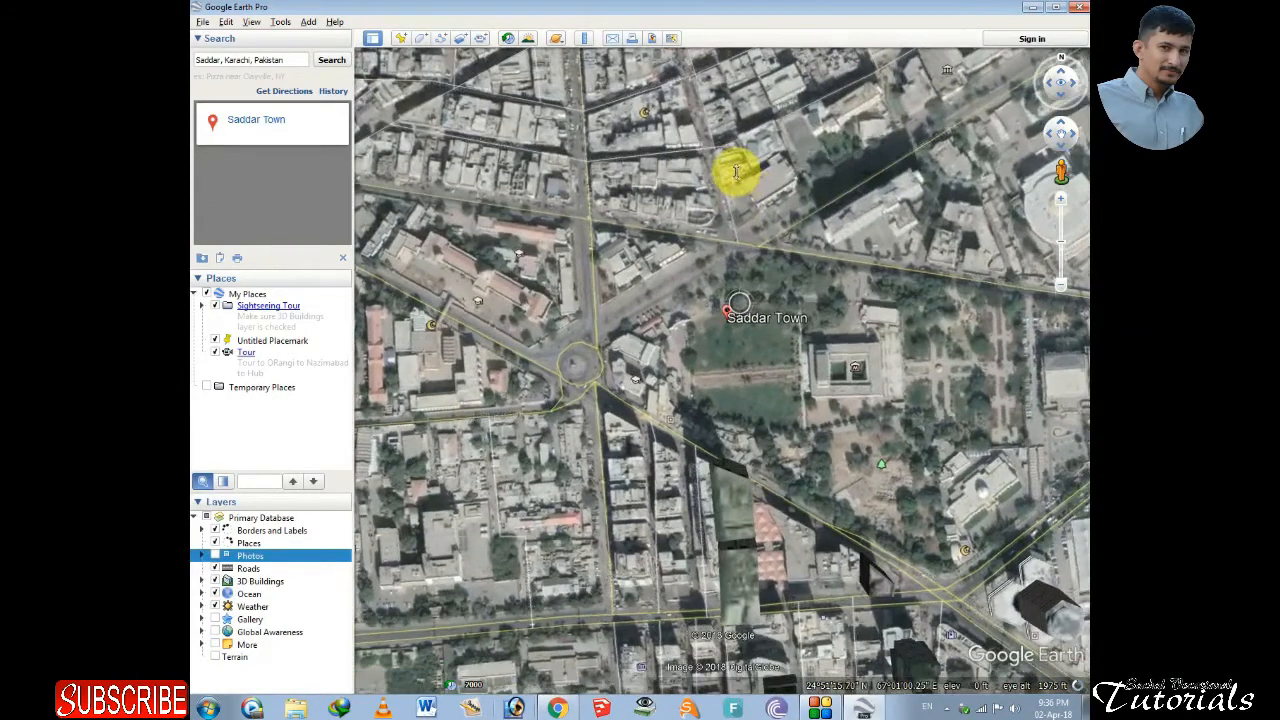
{"action": "left_click_drag", "start_coordinate": [735, 172], "coordinate": [863, 257]}
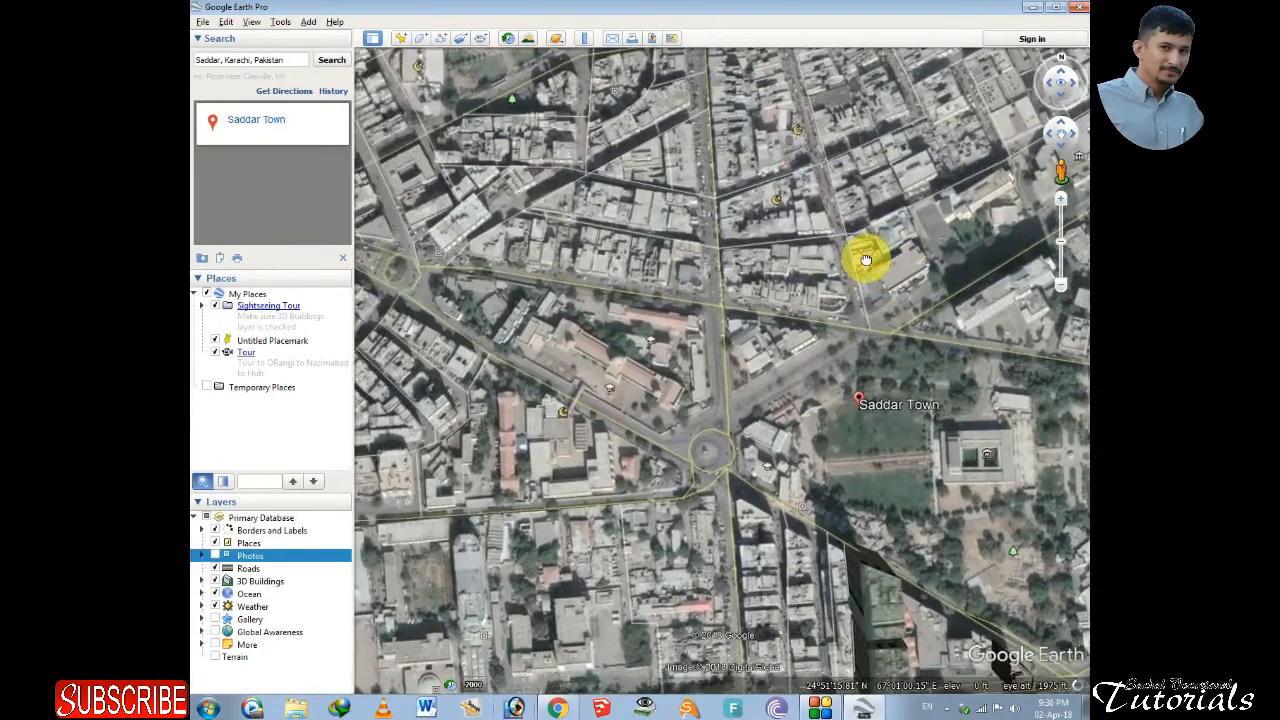
{"action": "scroll", "coordinate": [709, 437], "scroll_direction": "up", "scroll_amount": 3}
{"action": "scroll", "coordinate": [641, 441], "scroll_direction": "up", "scroll_amount": 1}
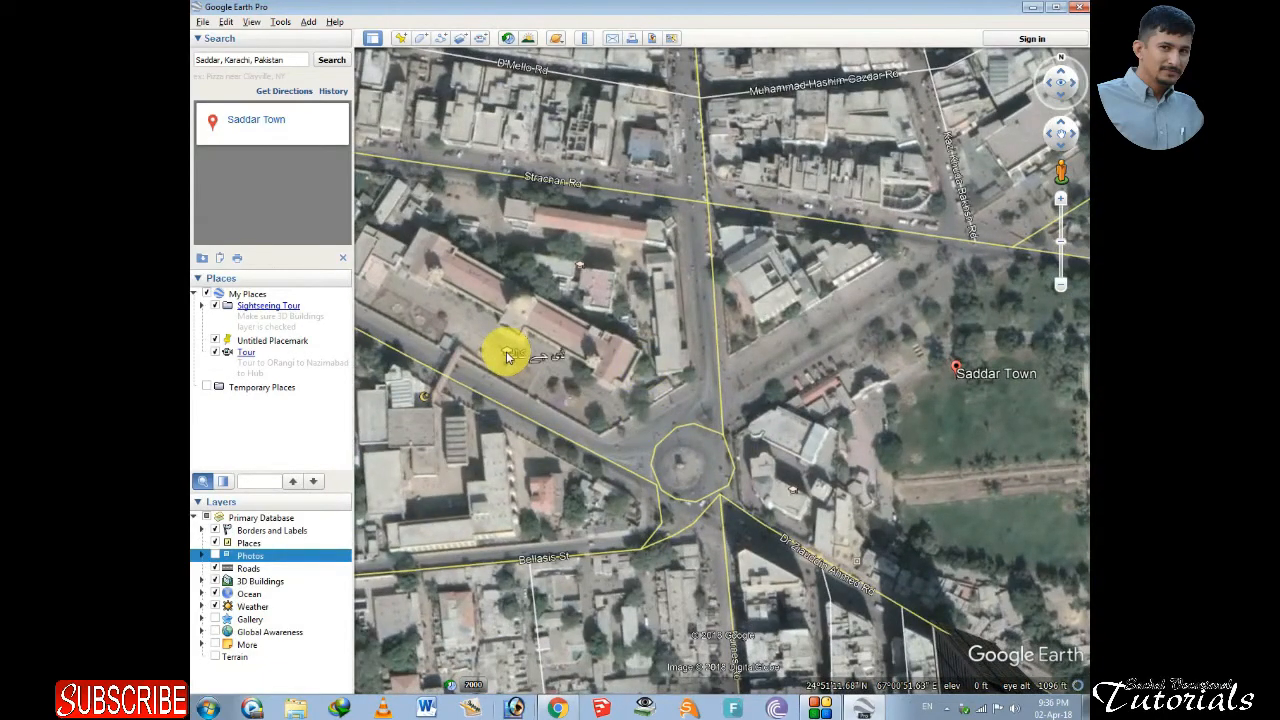
{"action": "left_click_drag", "start_coordinate": [502, 352], "coordinate": [670, 338]}
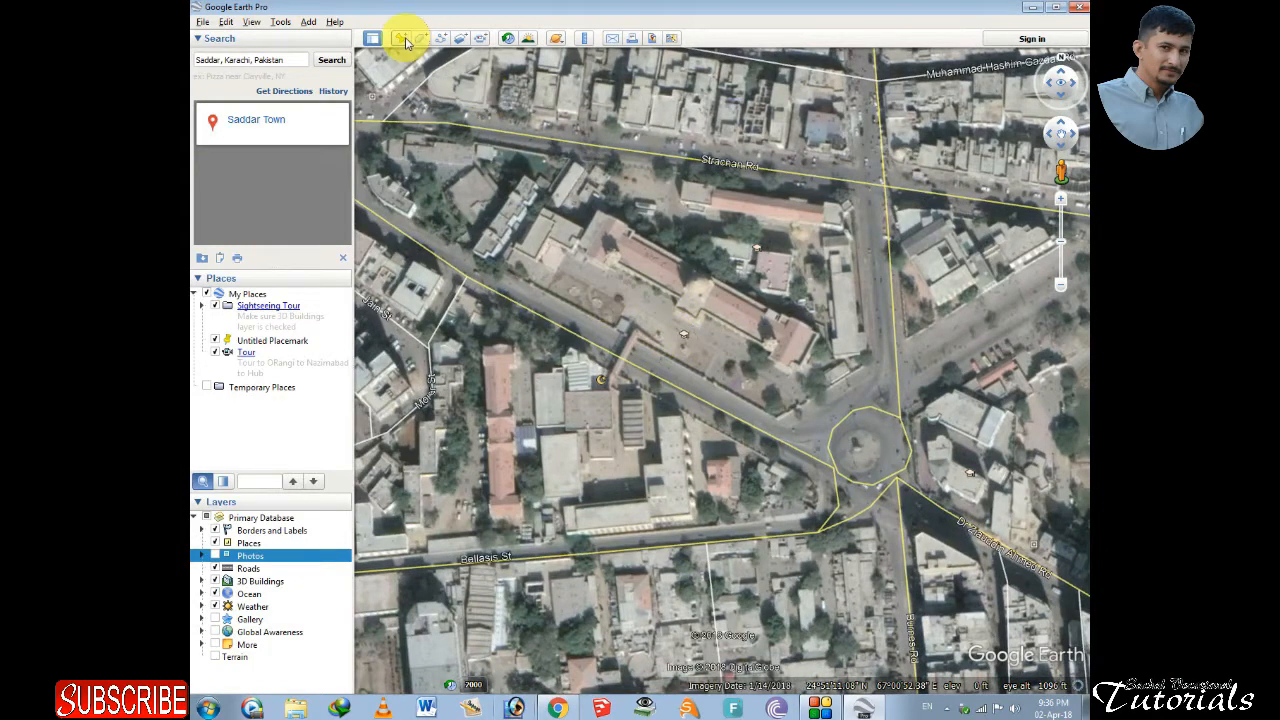
{"action": "left_click", "coordinate": [402, 40]}
{"action": "left_click_drag", "start_coordinate": [723, 354], "coordinate": [680, 343]}
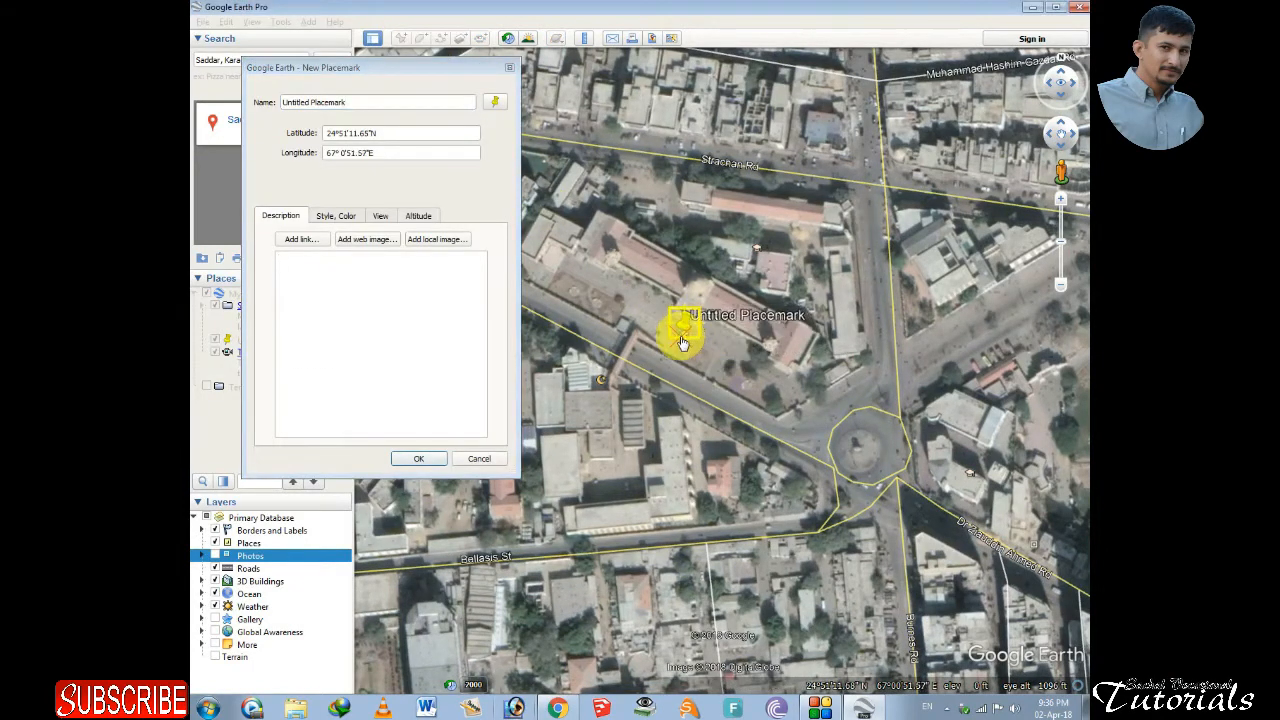
{"action": "left_click", "coordinate": [417, 101]}
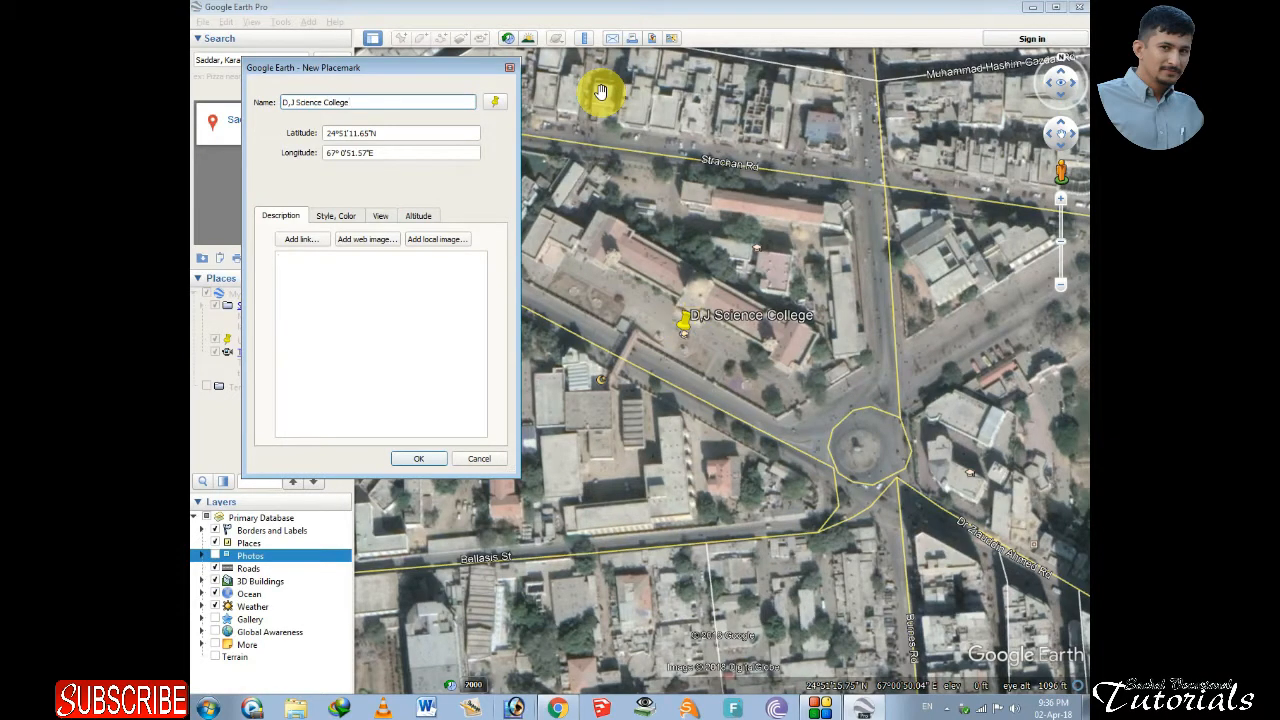
{"action": "left_click", "coordinate": [419, 459]}
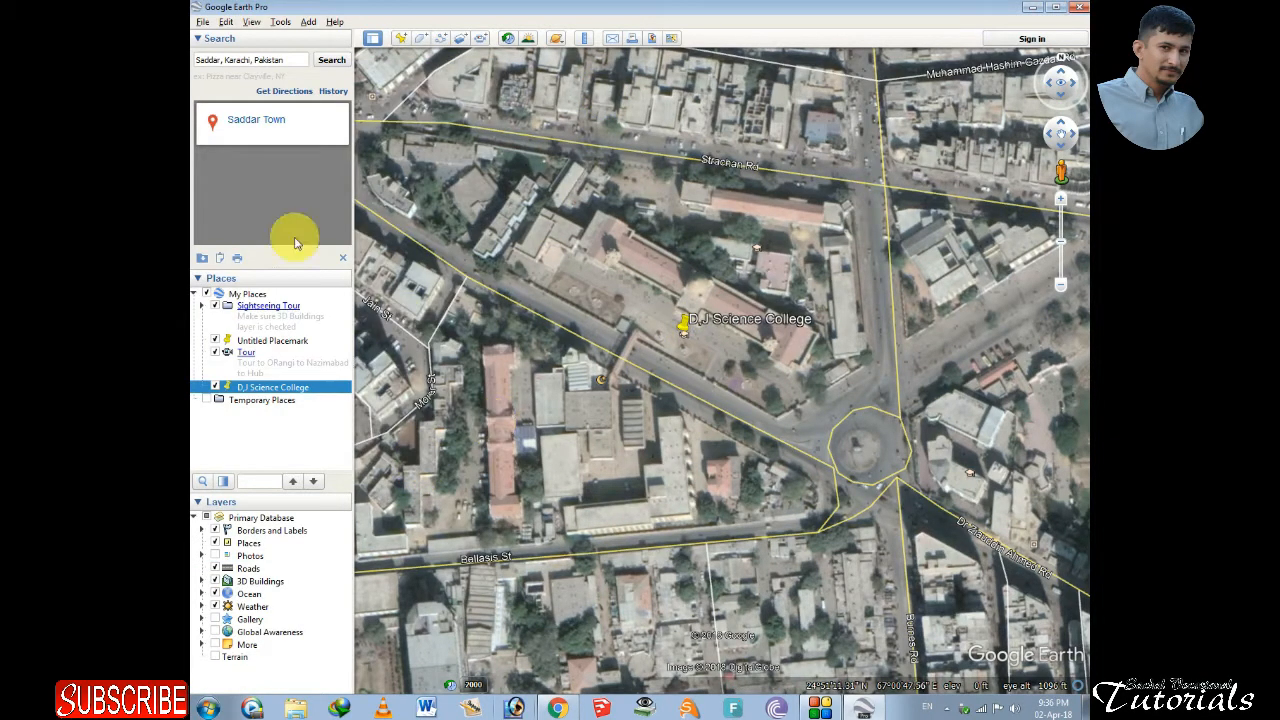
- Search for "Formen College Nazimabad" and fly to it
{"action": "left_click_drag", "start_coordinate": [290, 60], "coordinate": [198, 60]}
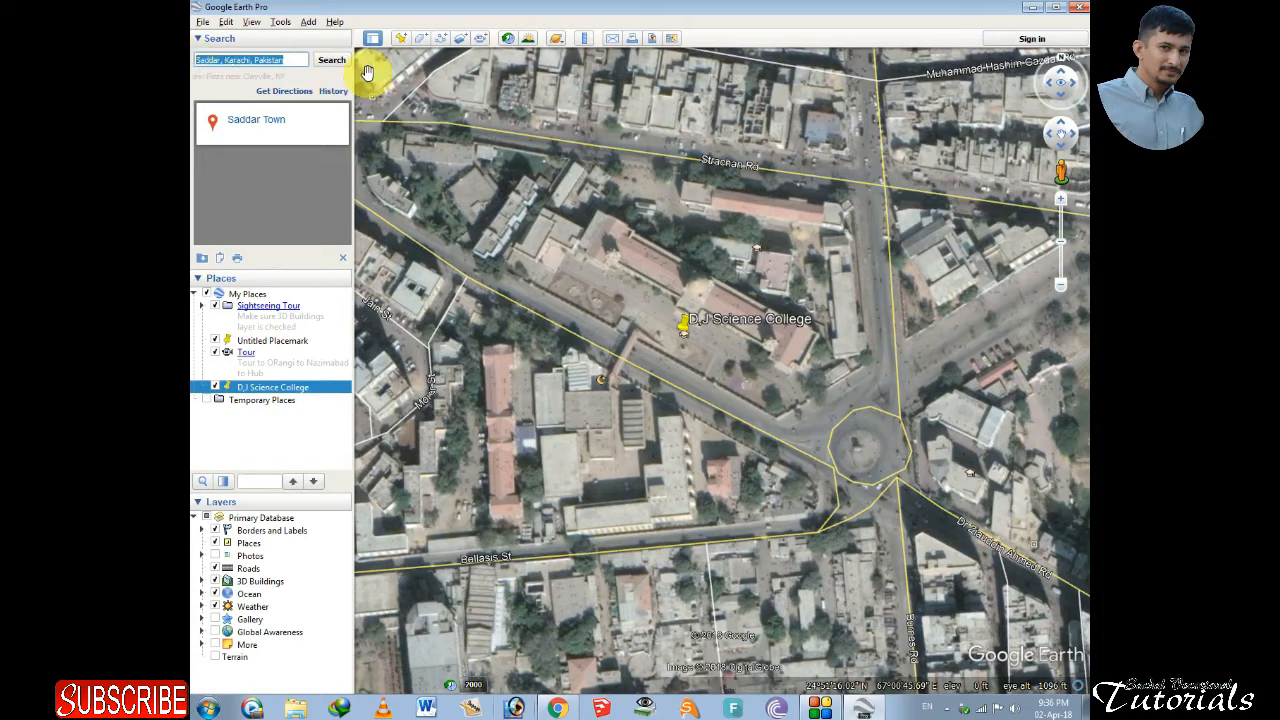
{"action": "type", "text": "Formen Co"}
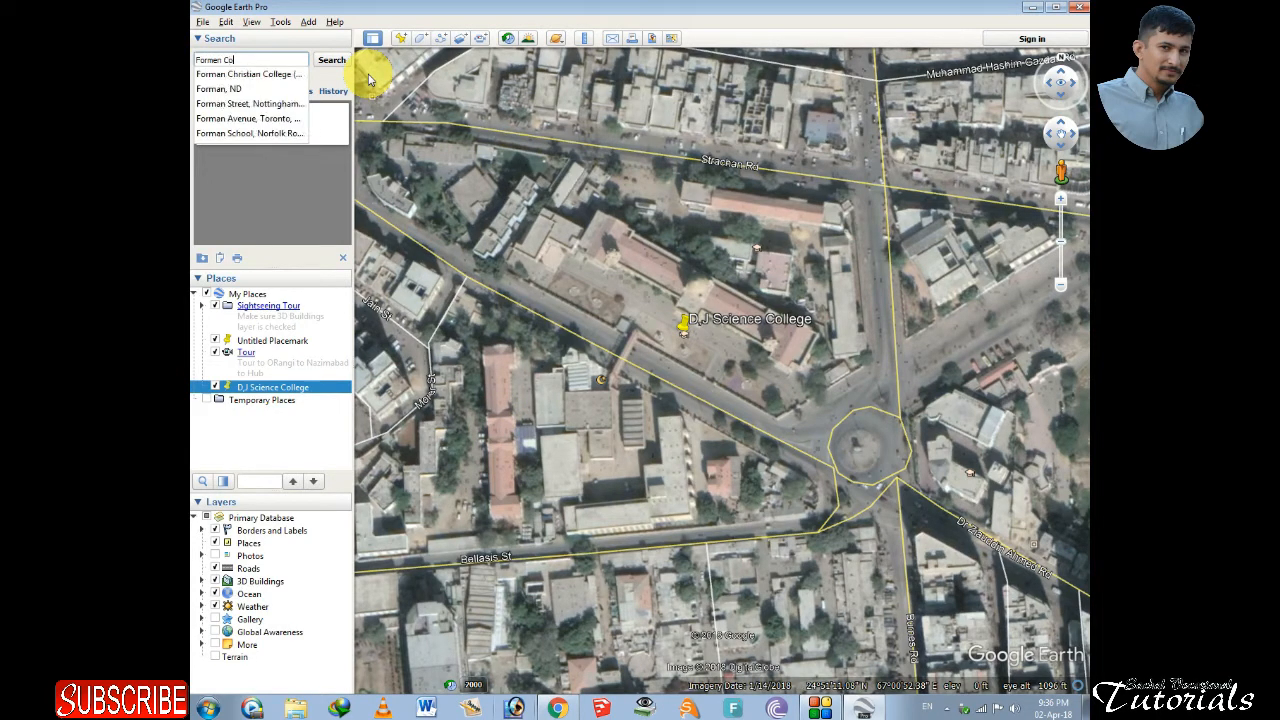
{"action": "type", "text": "llege Nazimabad"}
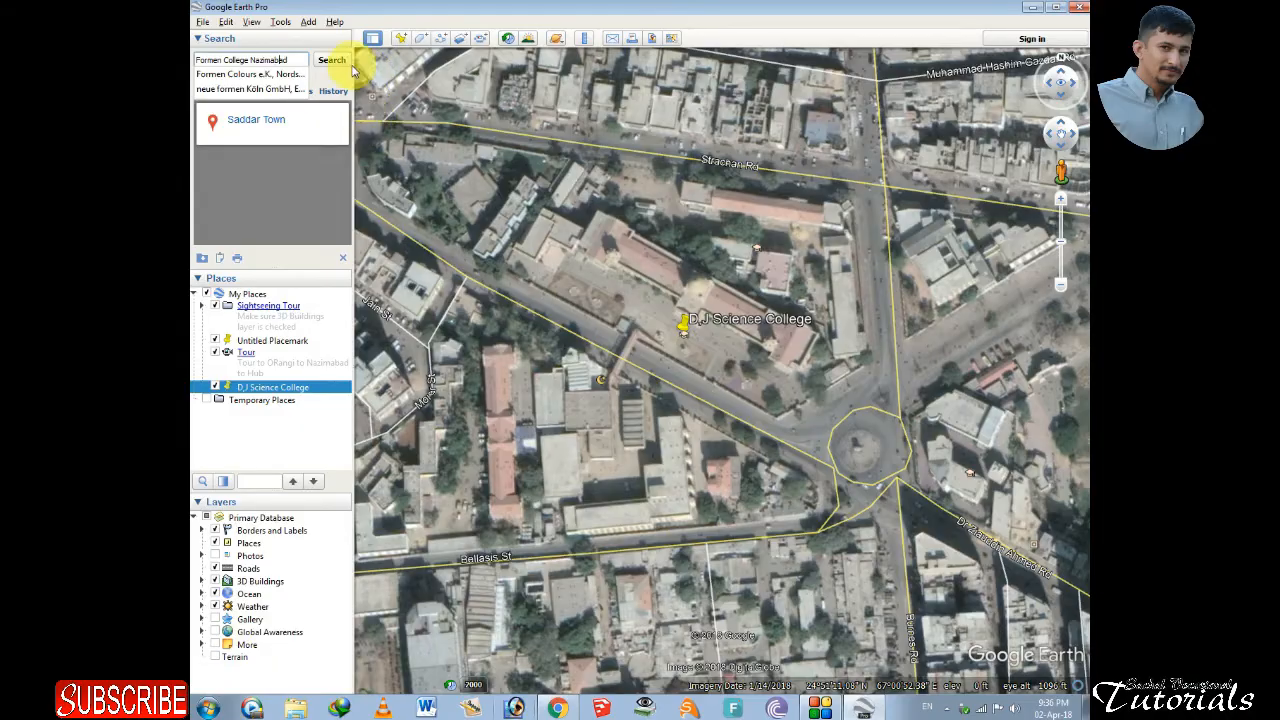
{"action": "left_click", "coordinate": [333, 60]}
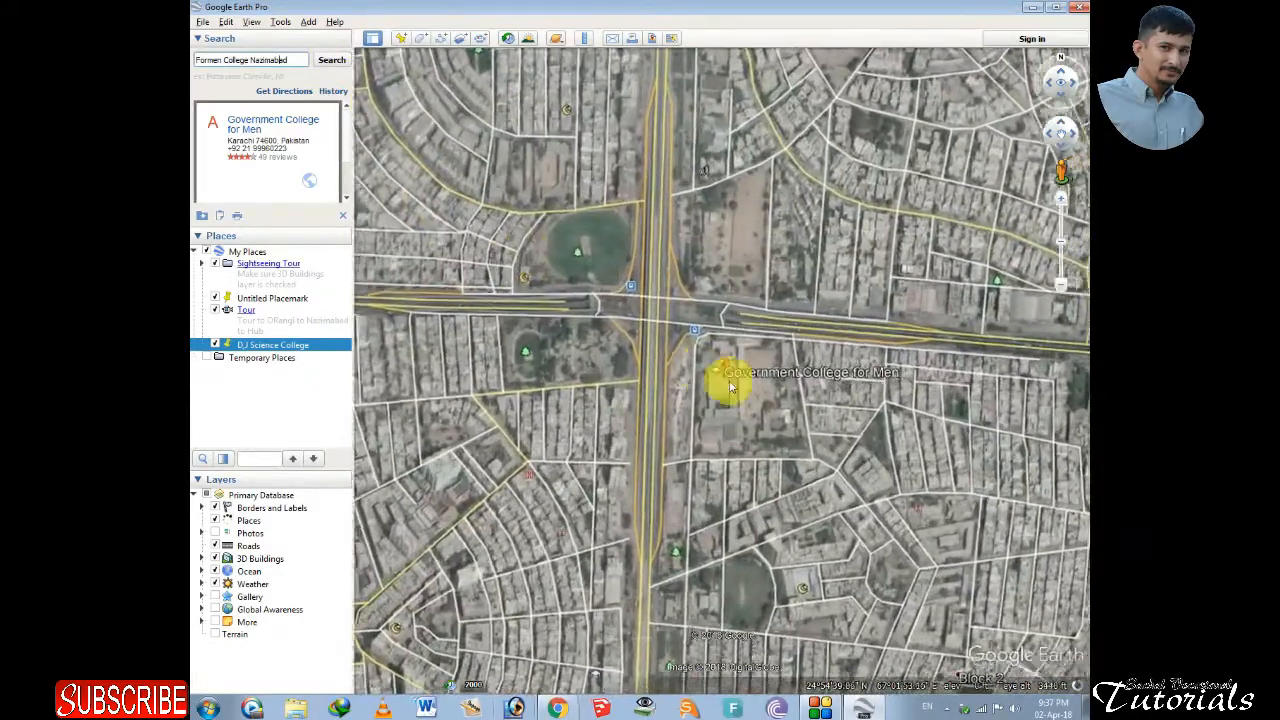
- Add a placemark named "Ghalib Library" at the northwest corner of the Government College for Men site, at about 24°54'37"N, 67°1'55"E
{"action": "scroll", "coordinate": [705, 368], "scroll_direction": "up", "scroll_amount": 4}
{"action": "scroll", "coordinate": [681, 370], "scroll_direction": "up", "scroll_amount": 5}
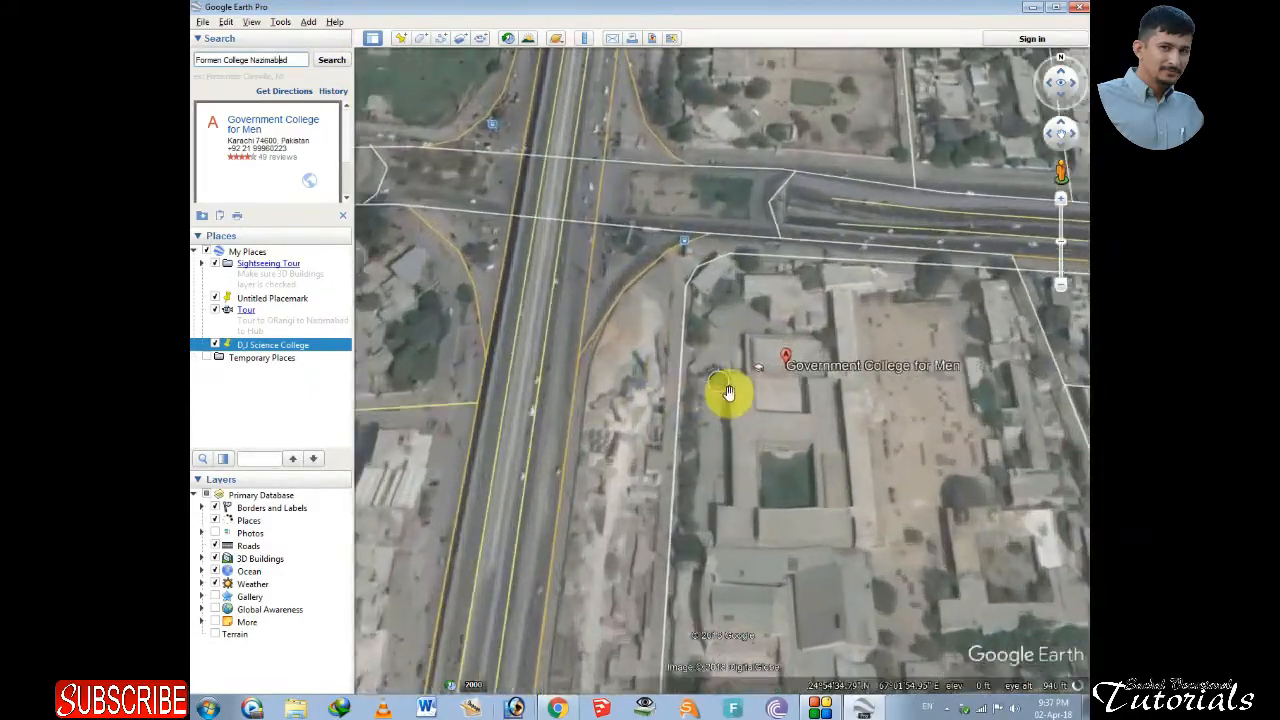
{"action": "scroll", "coordinate": [741, 222], "scroll_direction": "up", "scroll_amount": 3}
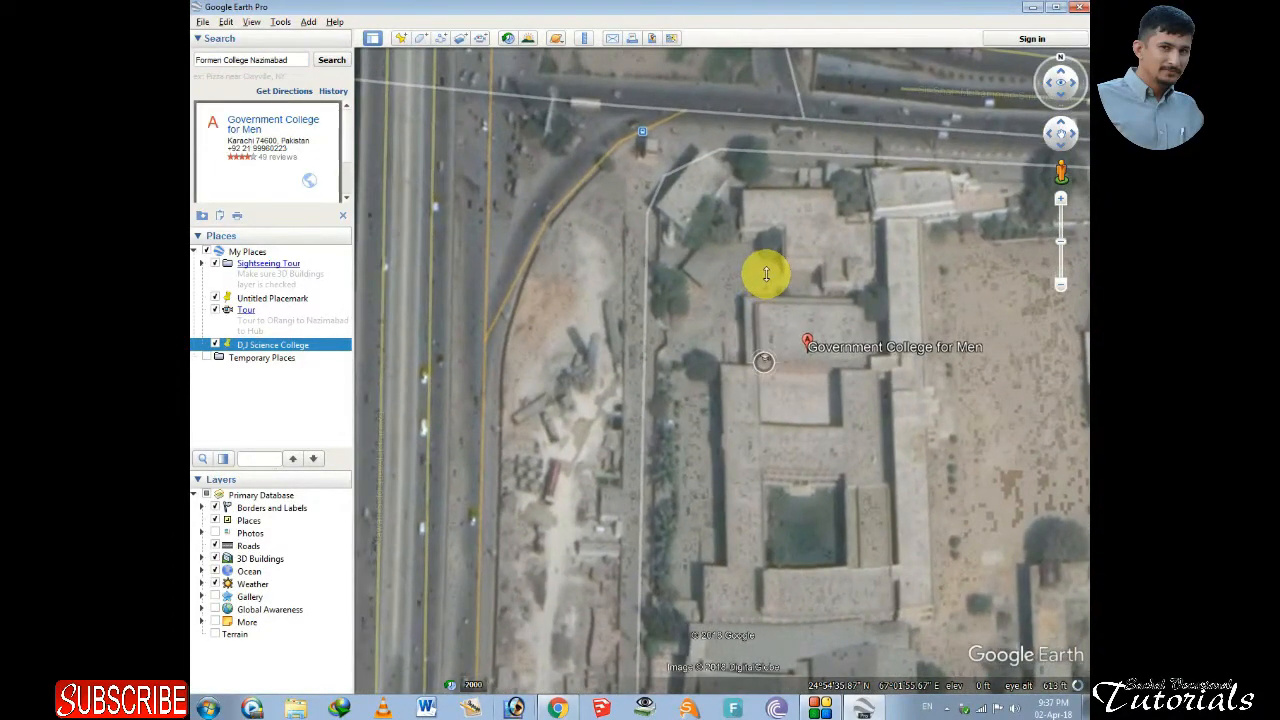
{"action": "left_click", "coordinate": [400, 38]}
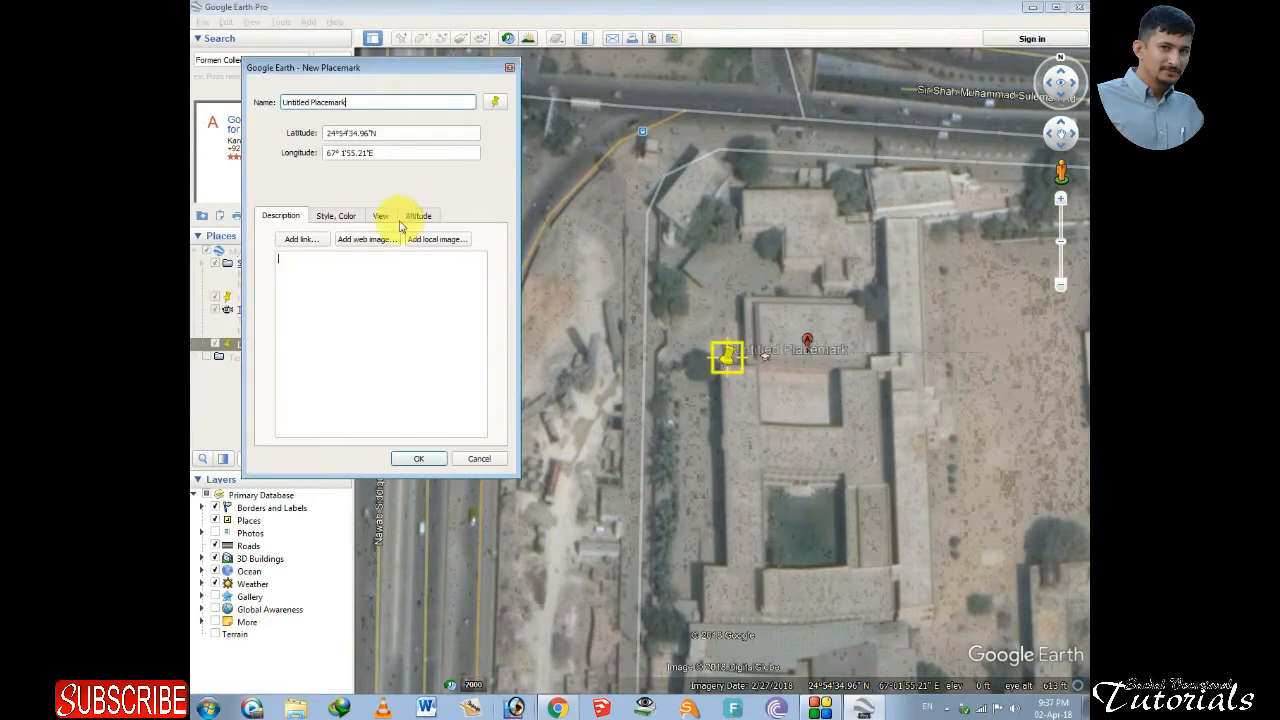
{"action": "left_click_drag", "start_coordinate": [723, 358], "coordinate": [668, 190]}
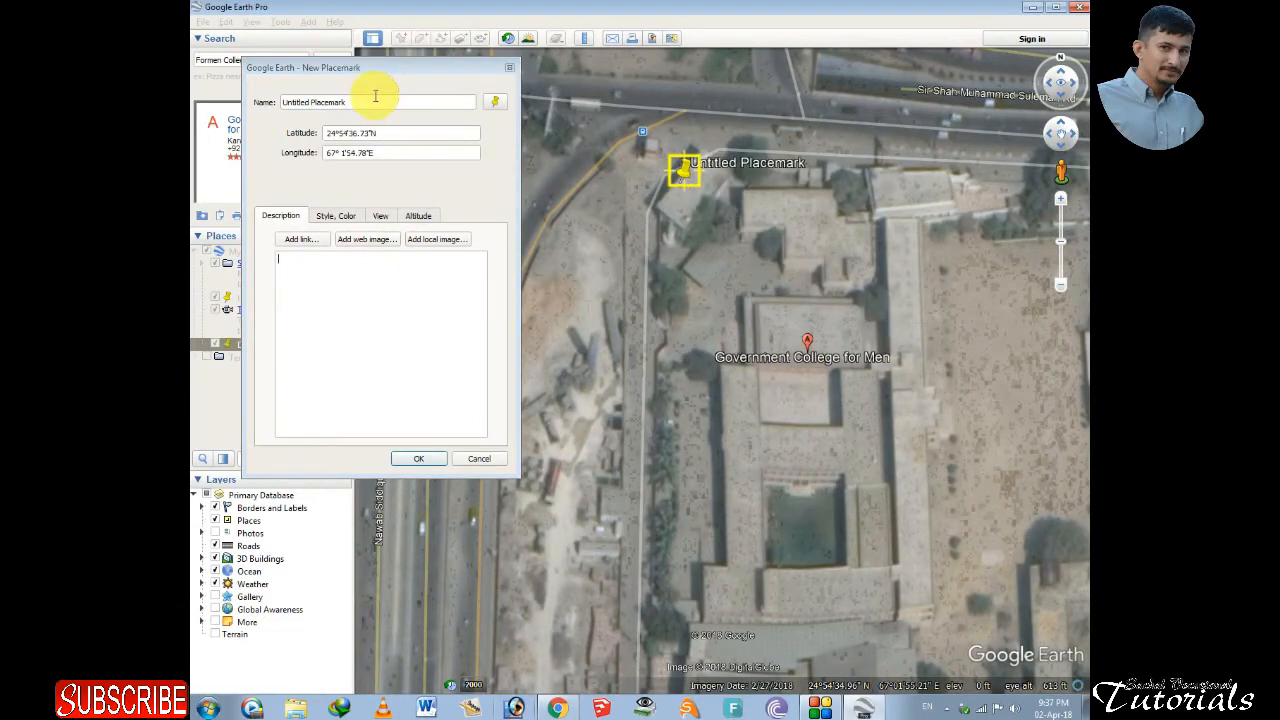
{"action": "left_click", "coordinate": [386, 80]}
{"action": "type", "text": "Ghalib Li"}
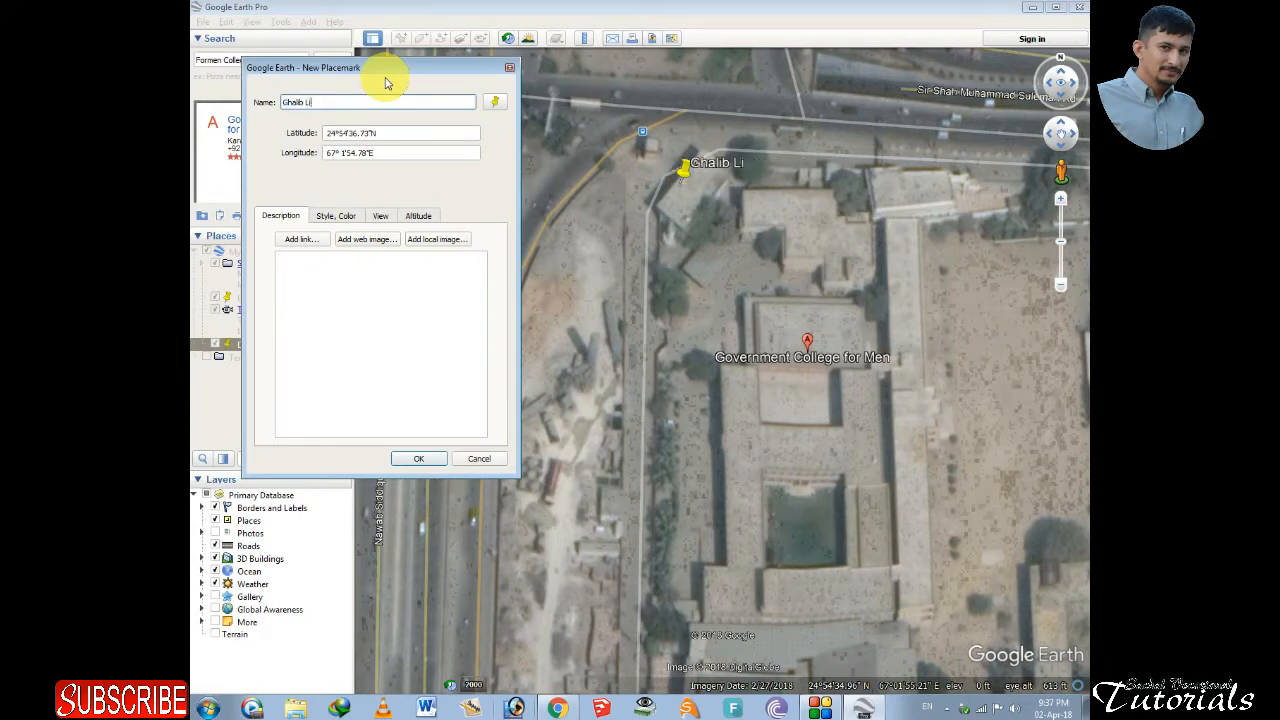
{"action": "type", "text": "brary"}
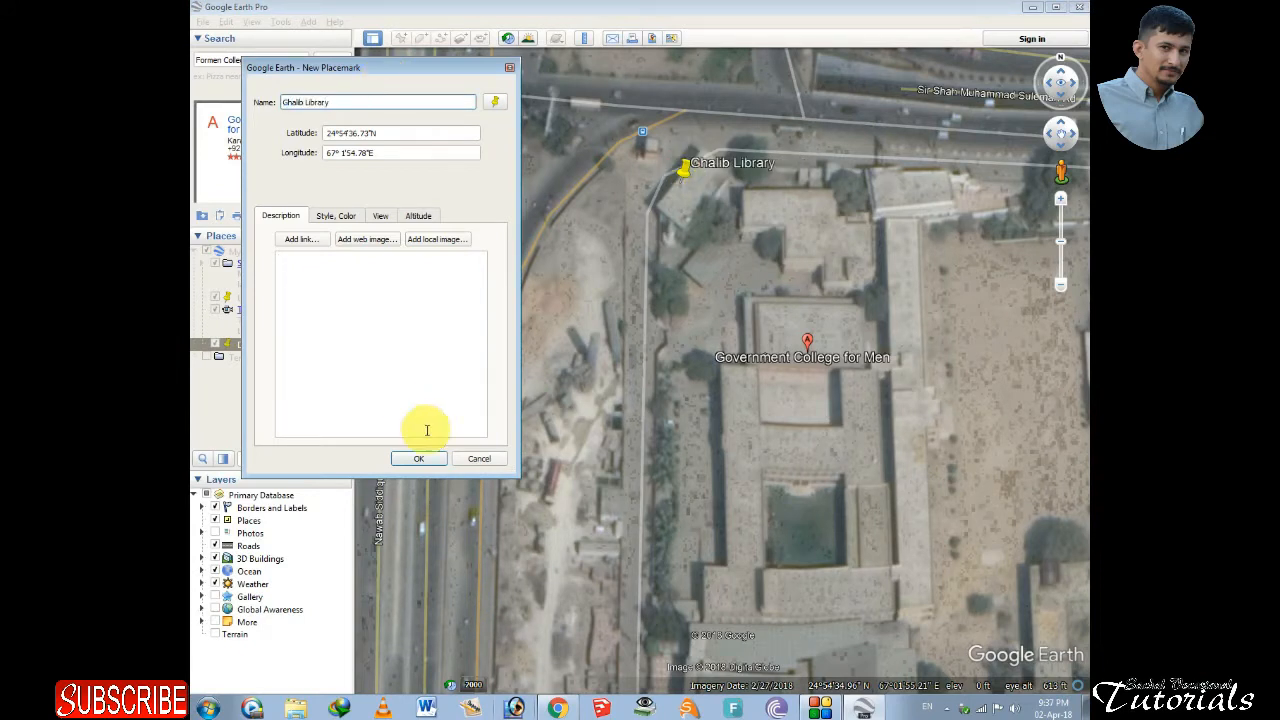
{"action": "left_click", "coordinate": [419, 458]}
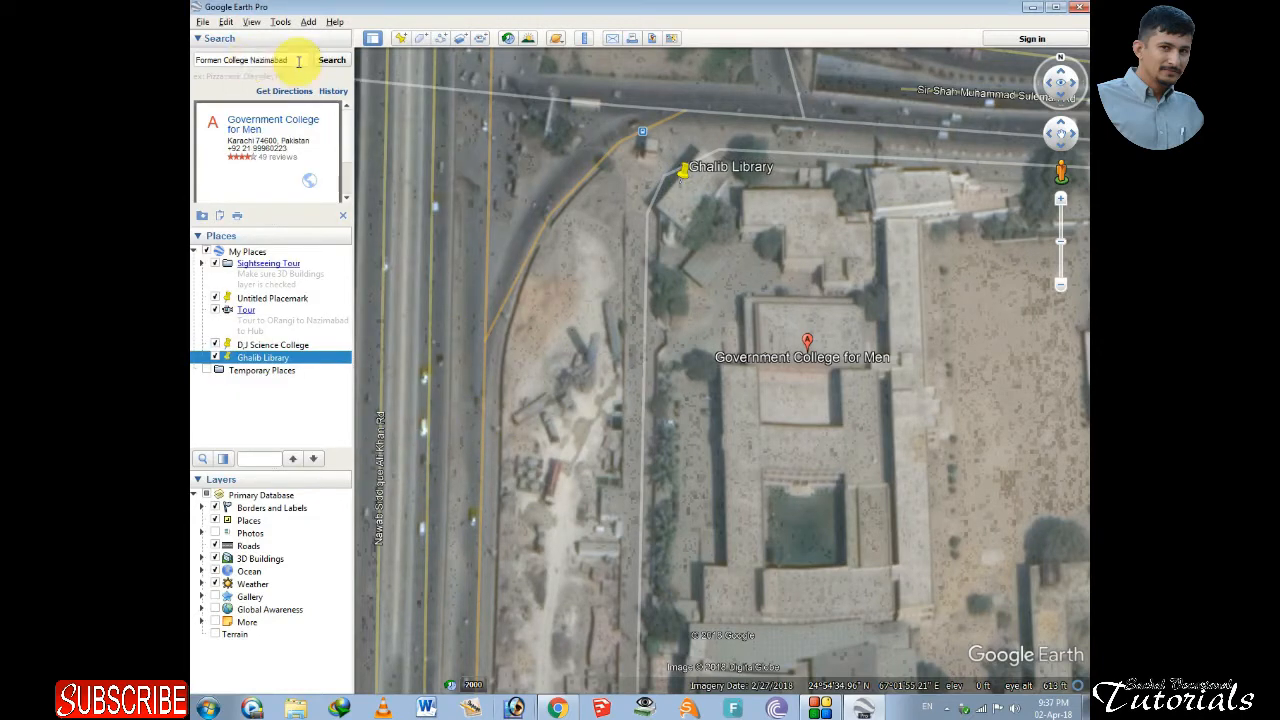
- Search for Sir Syed University of Engineering and Technology, Karachi, Pakistan and fly to it
{"action": "left_click_drag", "start_coordinate": [298, 62], "coordinate": [194, 65]}
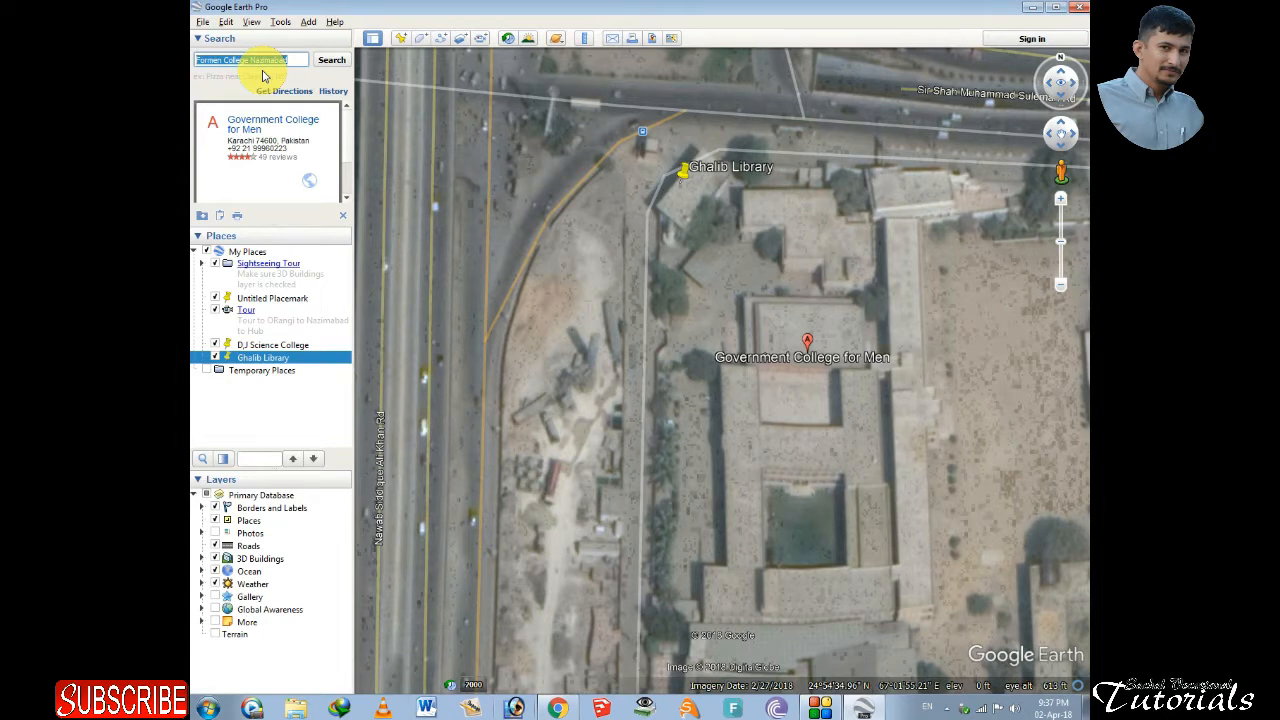
{"action": "type", "text": "Sir Sy"}
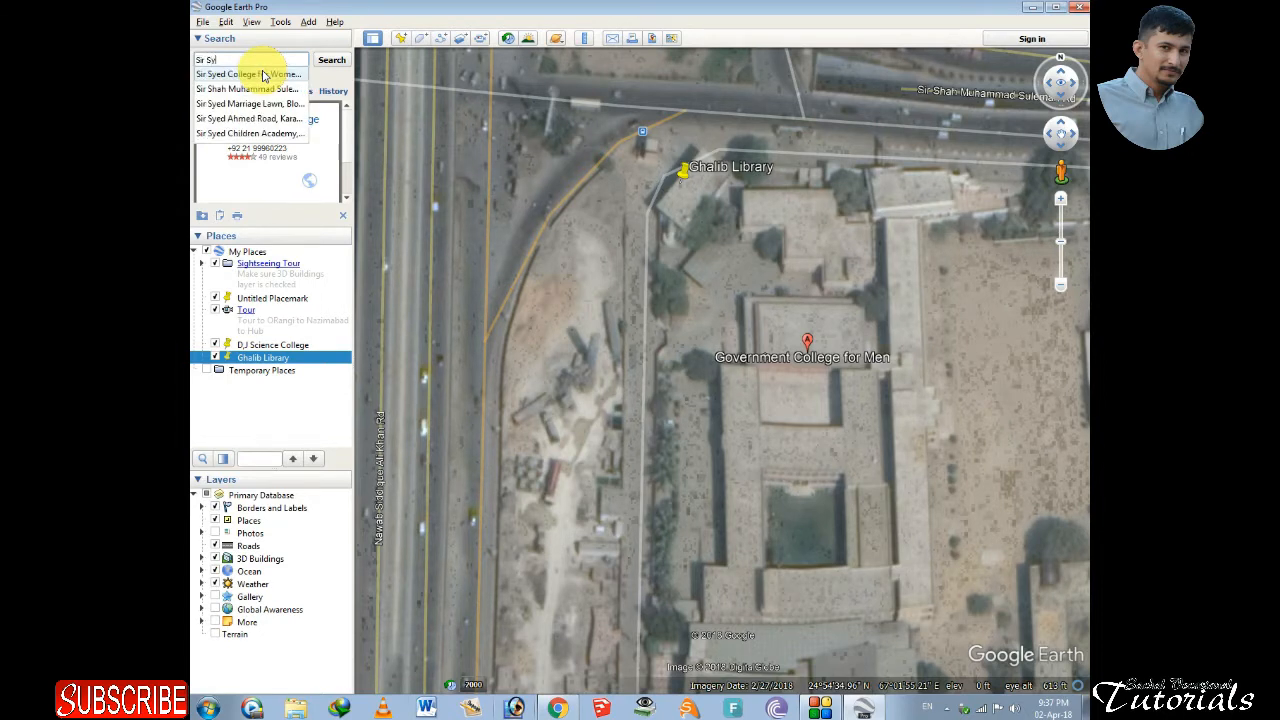
{"action": "type", "text": "ed University"}
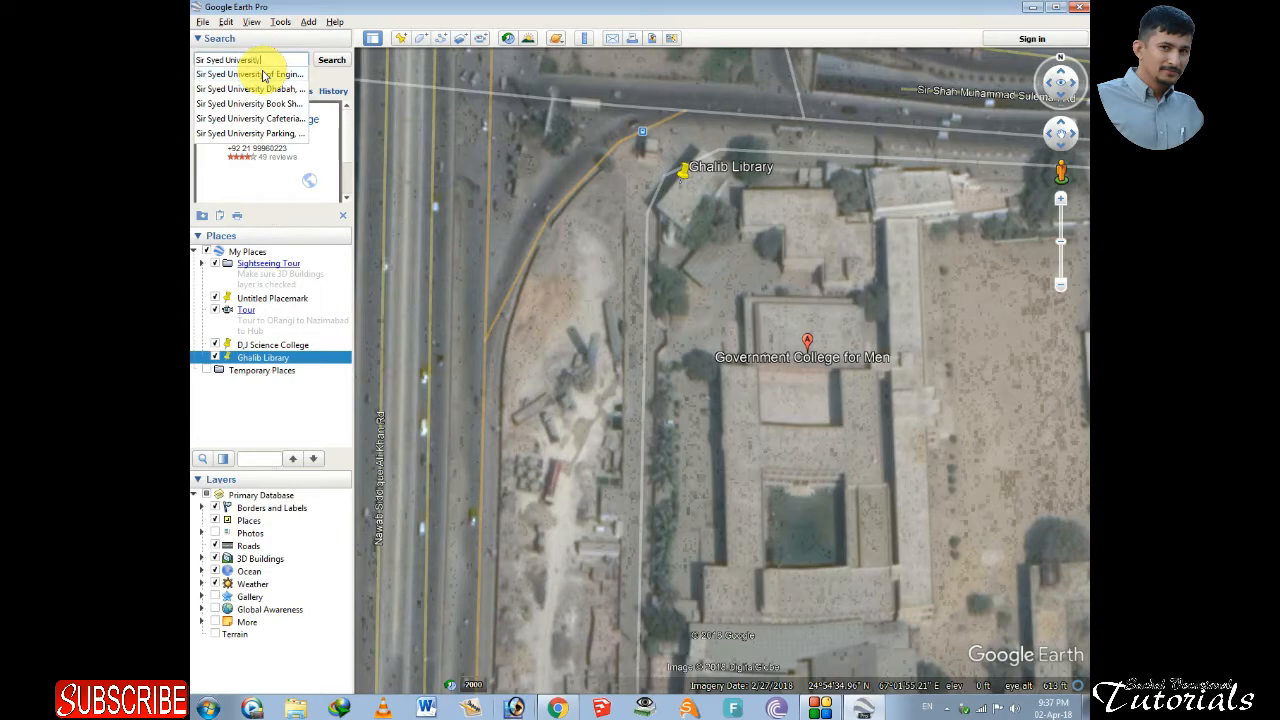
{"action": "left_click", "coordinate": [262, 74]}
{"action": "left_click", "coordinate": [342, 65]}
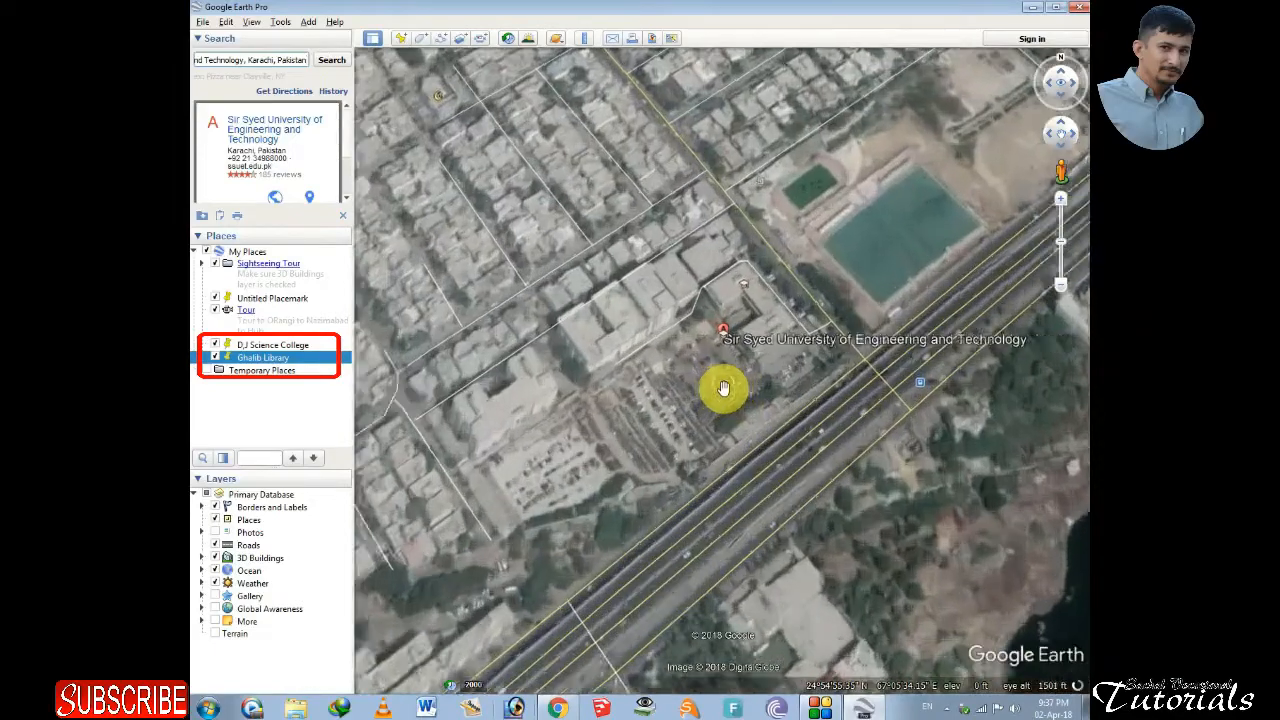
- Add a placemark named "Sir Syed University of Engeenering" on the university's search marker, at about 24°54'57"N, 67°5'34"E
{"action": "right_click_drag", "start_coordinate": [722, 379], "coordinate": [711, 200]}
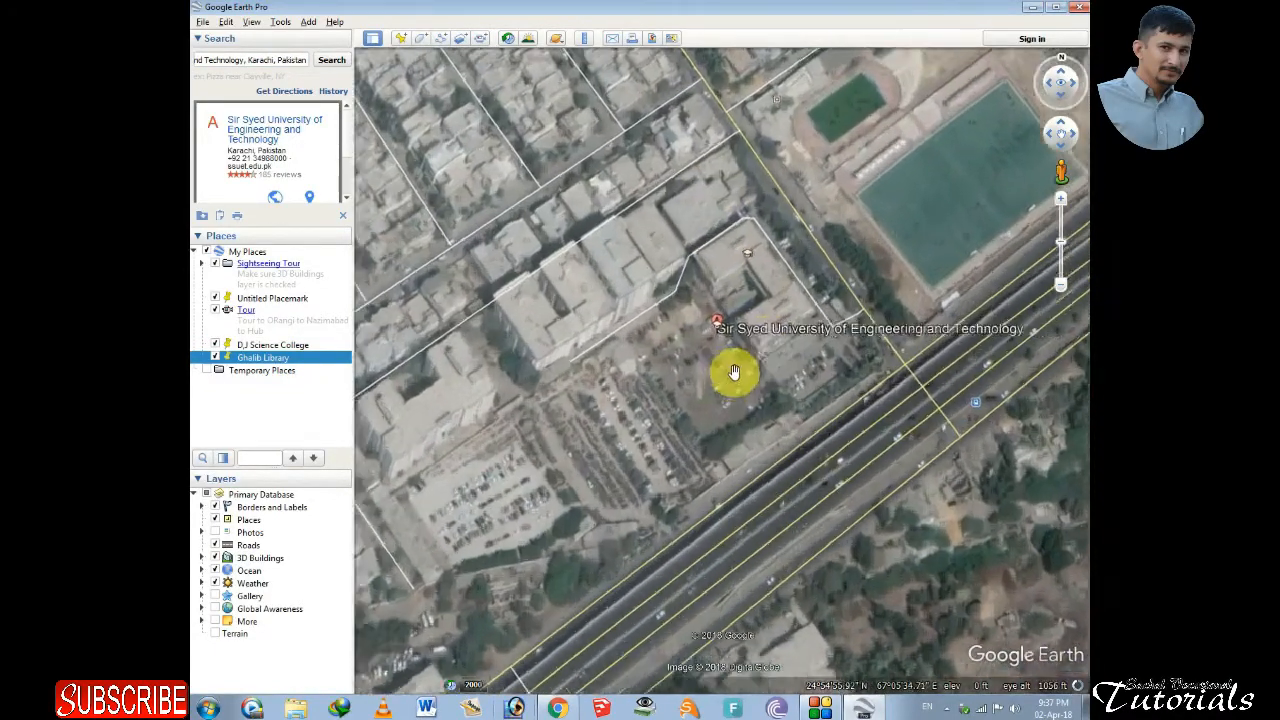
{"action": "right_click_drag", "start_coordinate": [707, 363], "coordinate": [707, 255]}
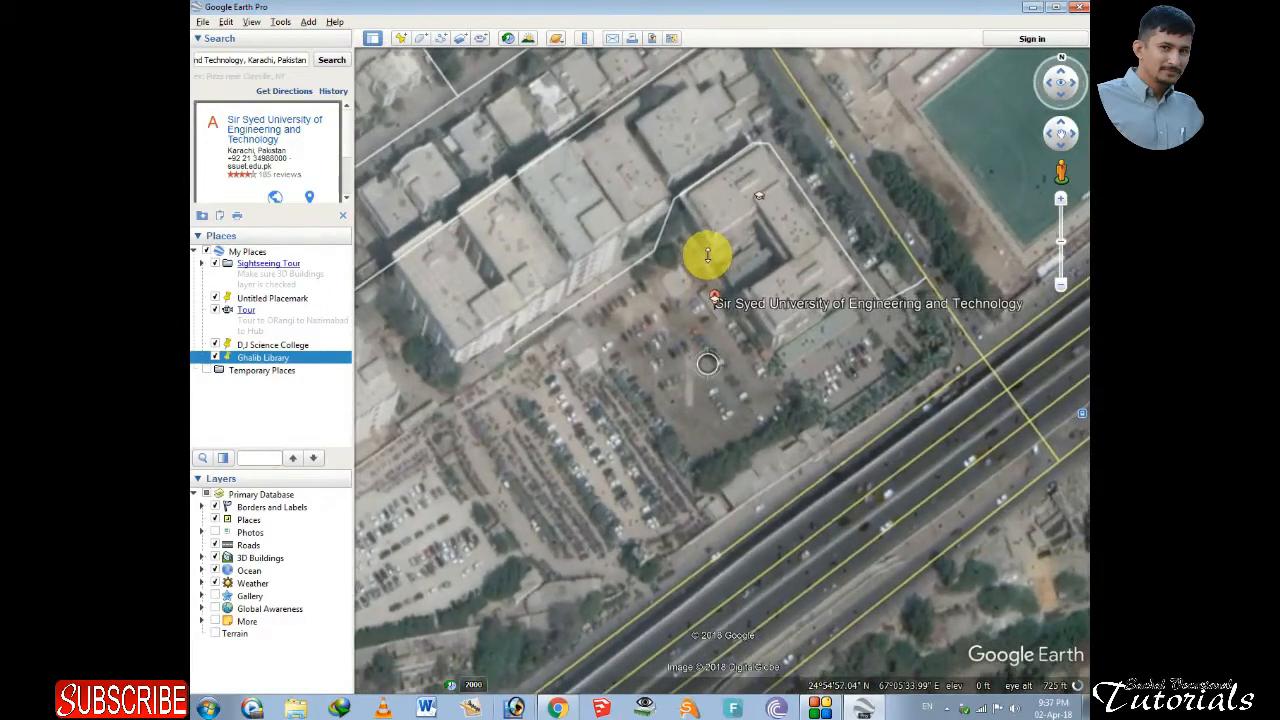
{"action": "left_click", "coordinate": [401, 38]}
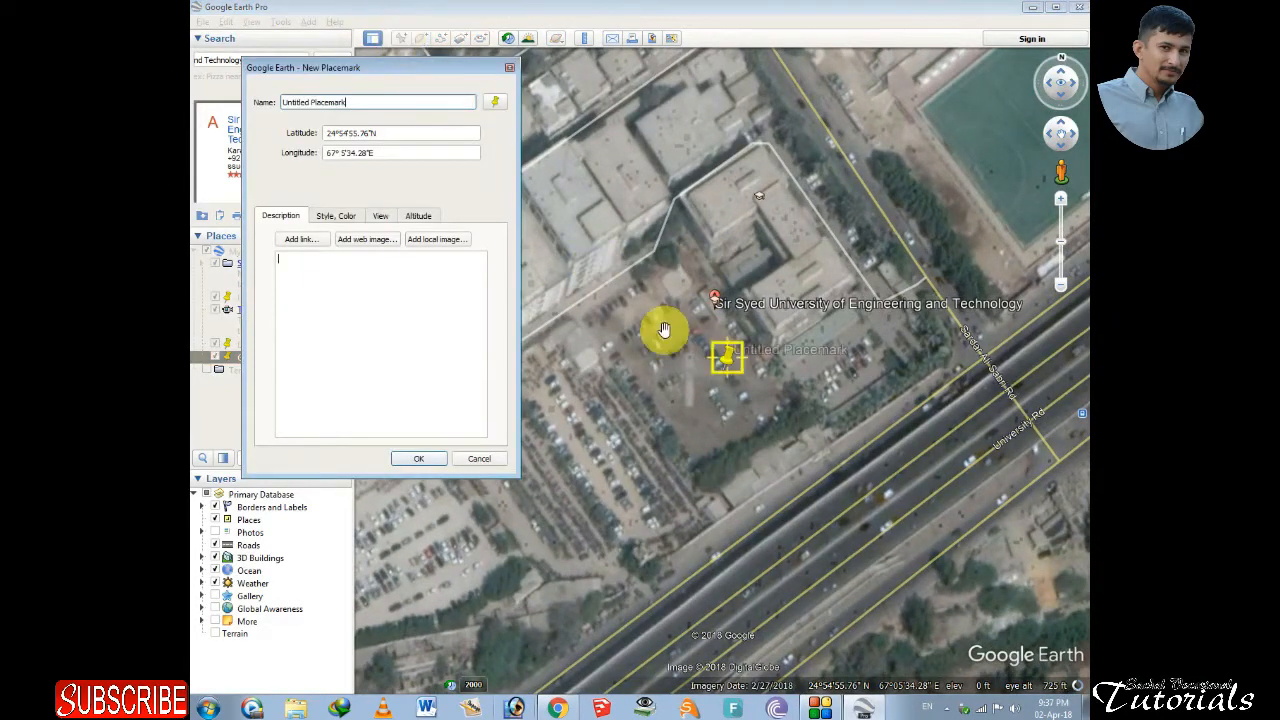
{"action": "left_click_drag", "start_coordinate": [724, 360], "coordinate": [694, 303]}
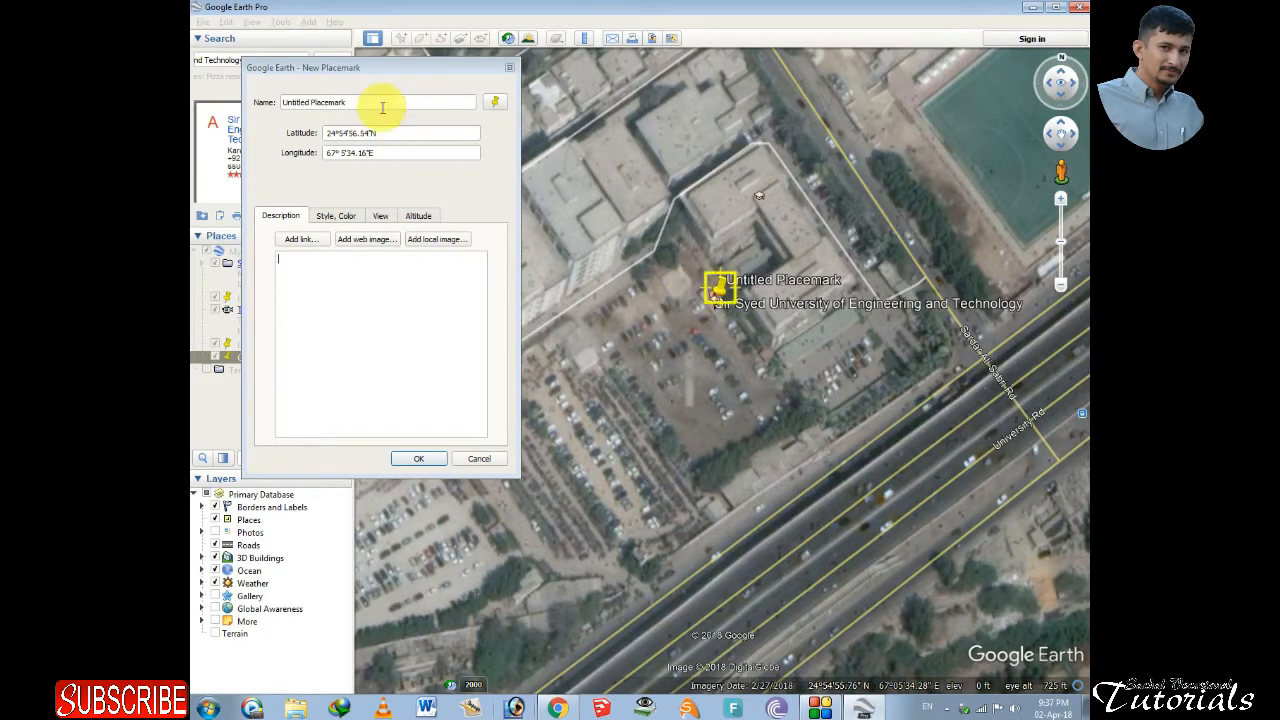
{"action": "left_click", "coordinate": [380, 102]}
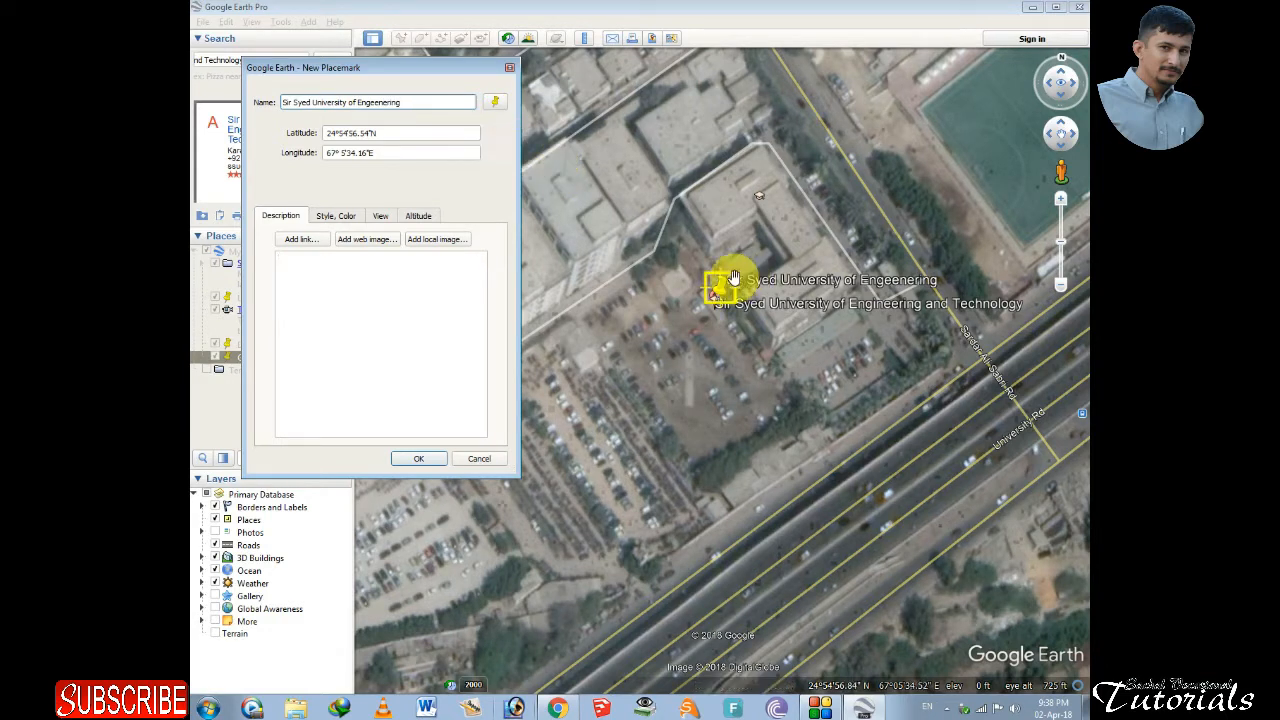
{"action": "double_click", "coordinate": [378, 102]}
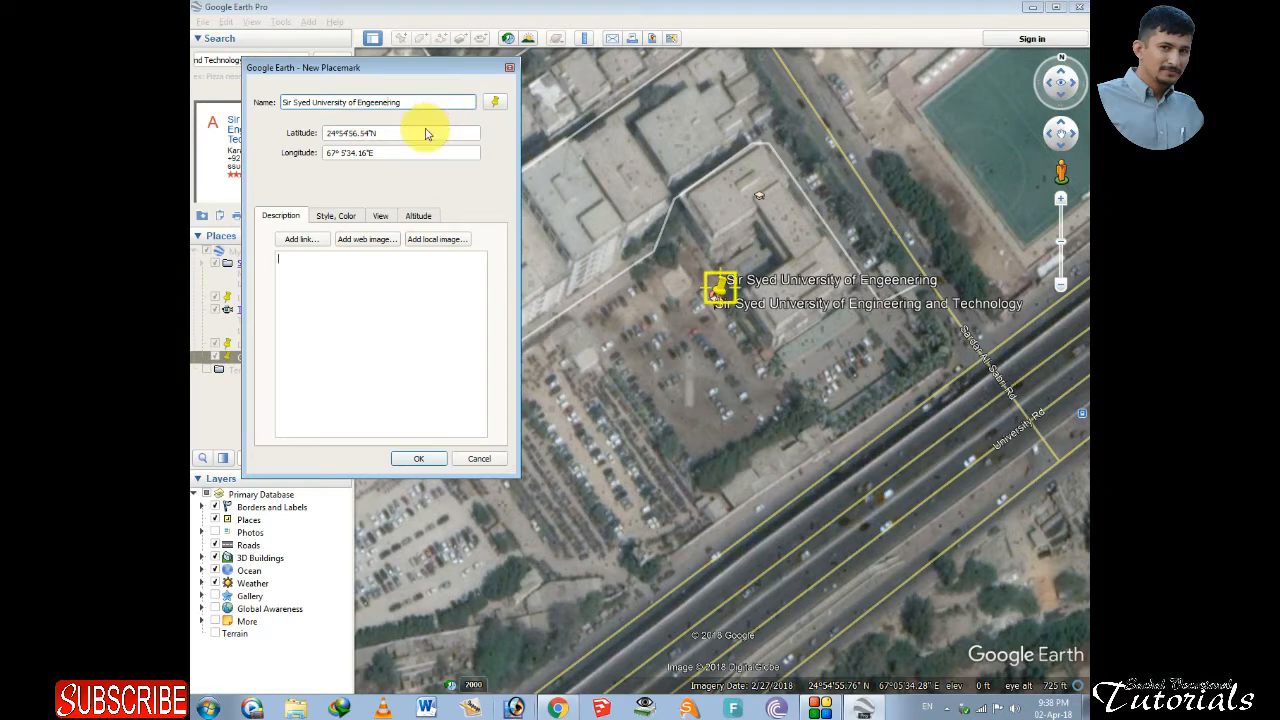
{"action": "left_click", "coordinate": [419, 458]}
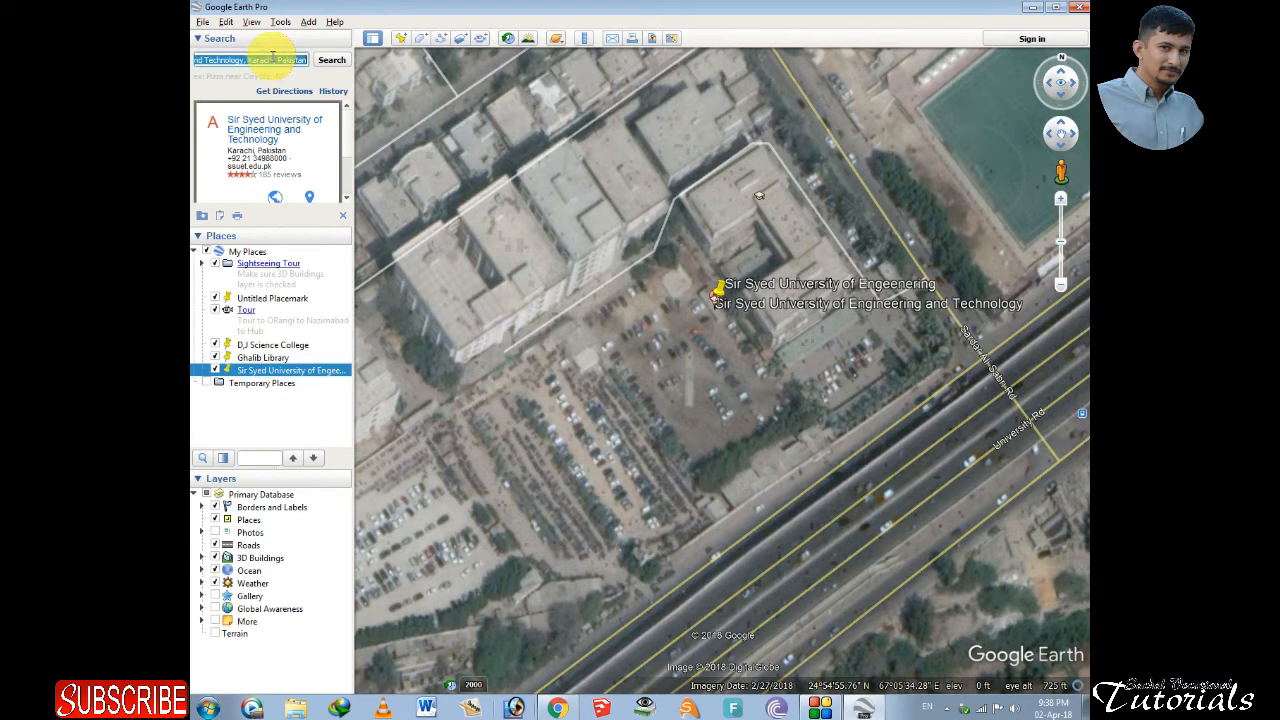
- Search for "Iqra University North Nazimabad Campus", fly to the IQRA University North Nazimabad Campus result and close its balloon
{"action": "type", "text": "Iqra "}
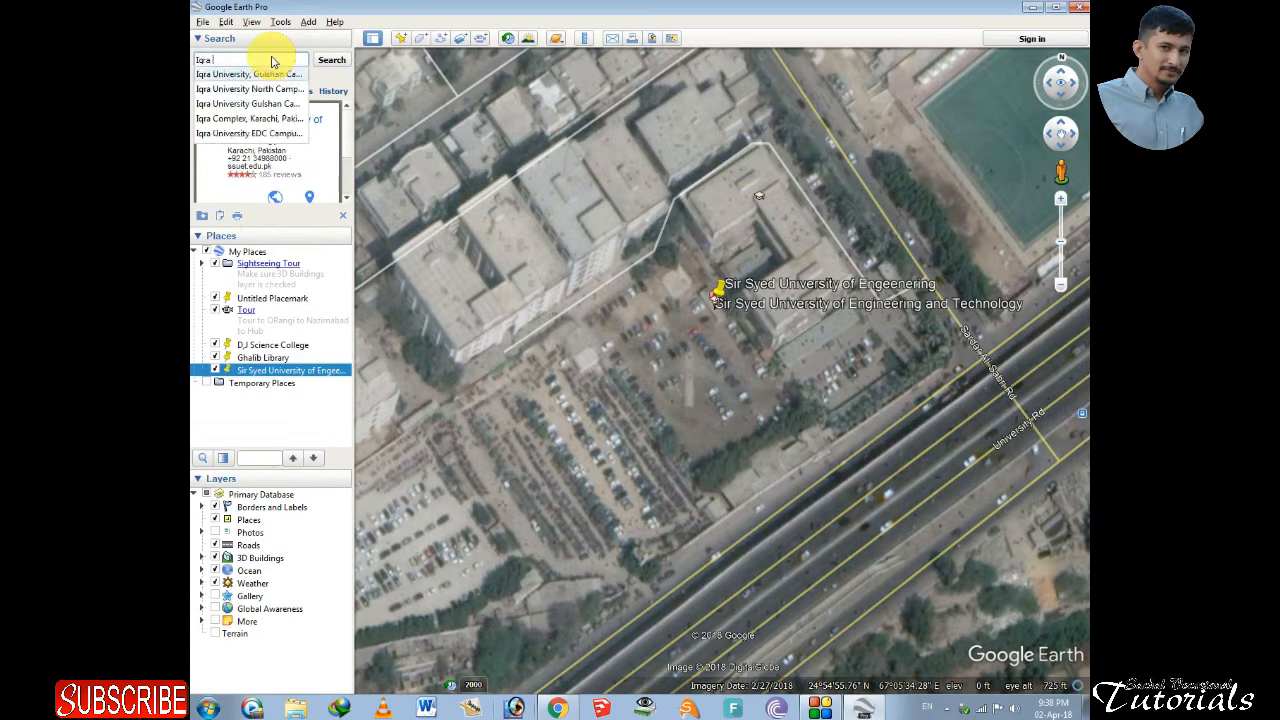
{"action": "type", "text": "Univers"}
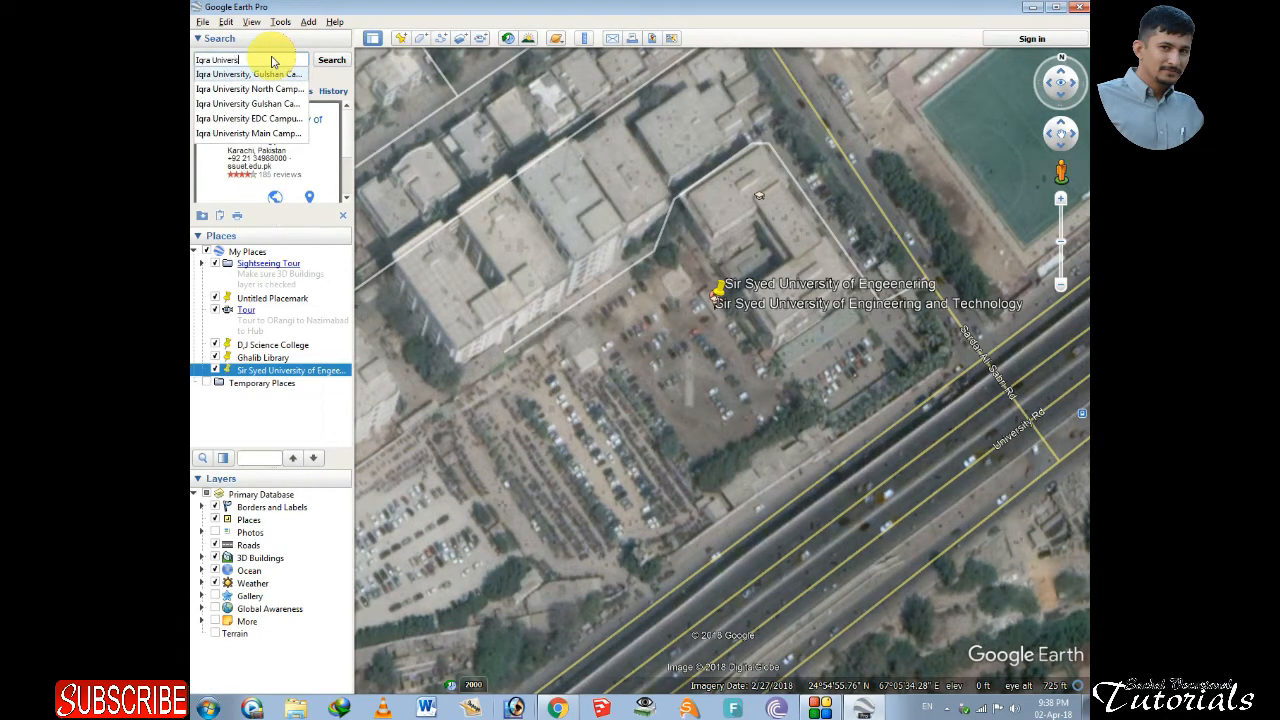
{"action": "type", "text": "ity North"}
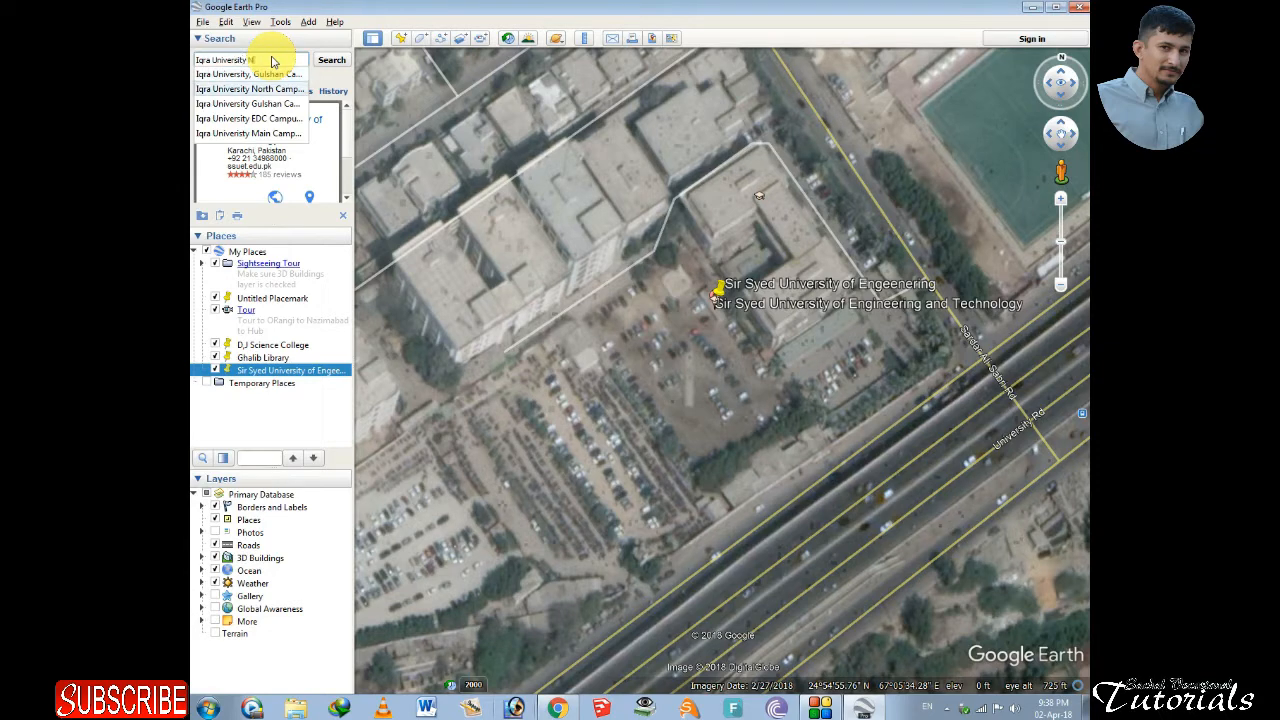
{"action": "type", "text": "Nazim"}
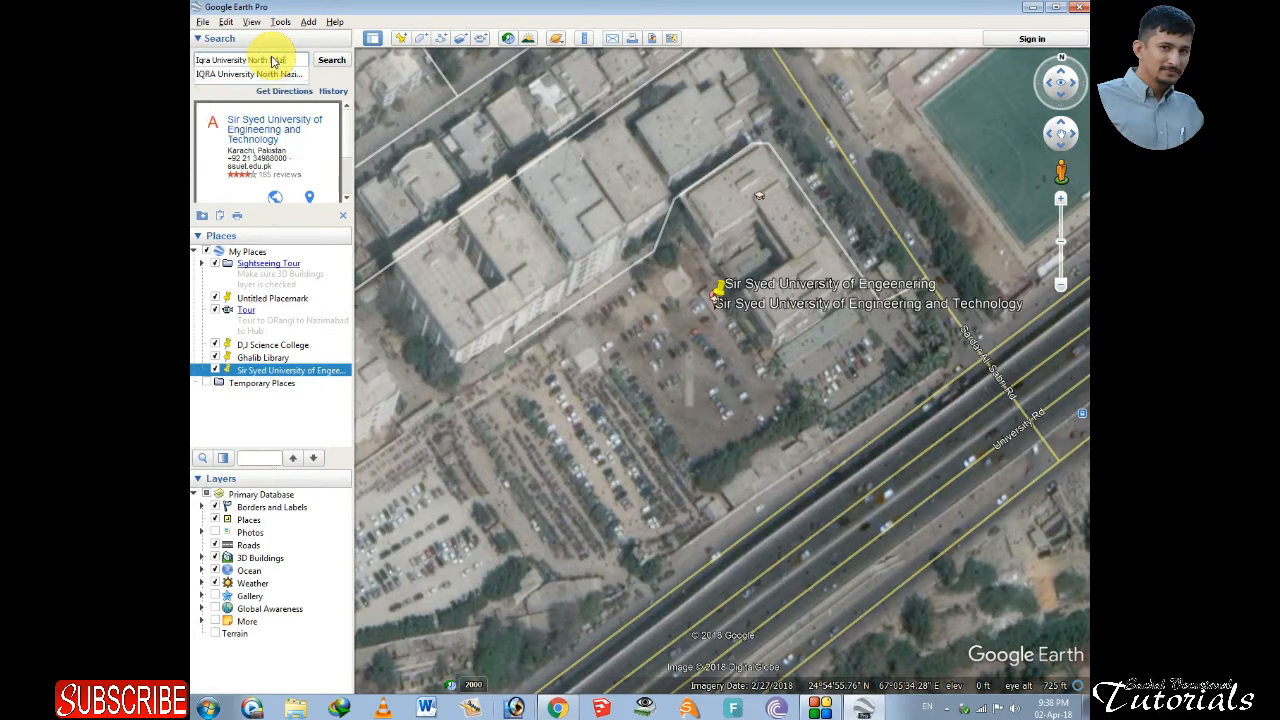
{"action": "type", "text": "abad Campus"}
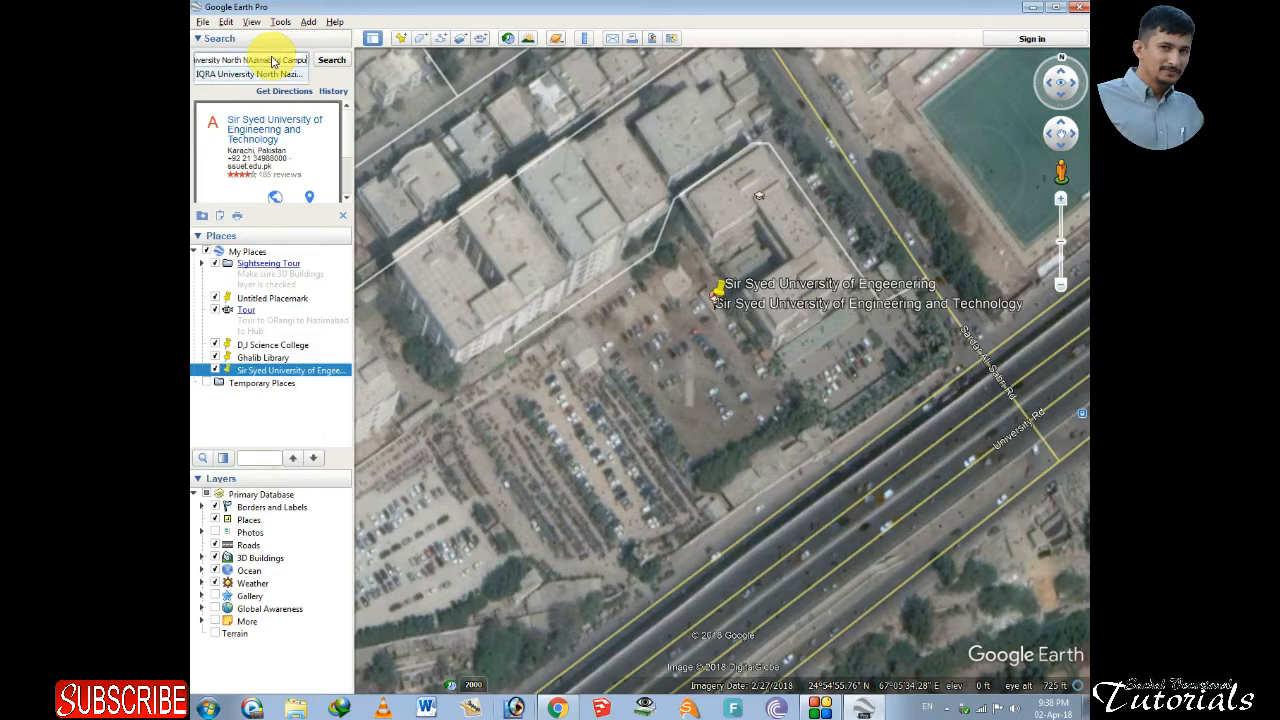
{"action": "key", "text": "Return"}
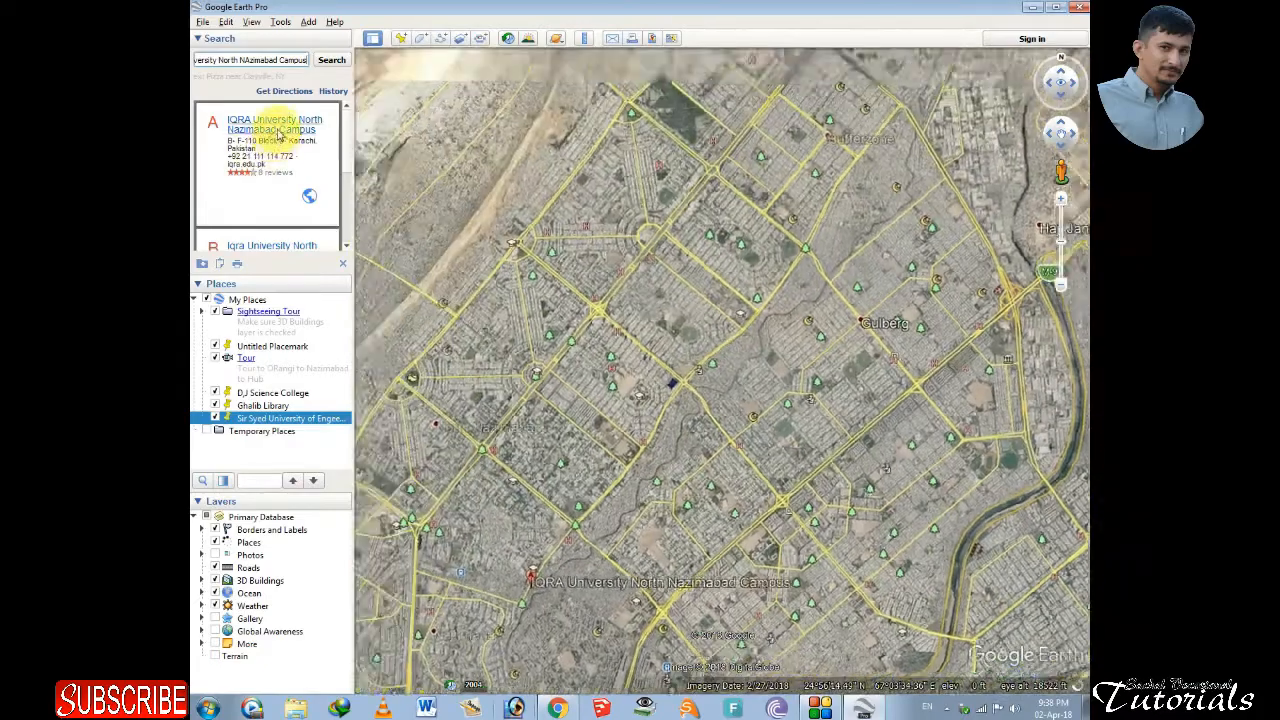
{"action": "left_click", "coordinate": [279, 134]}
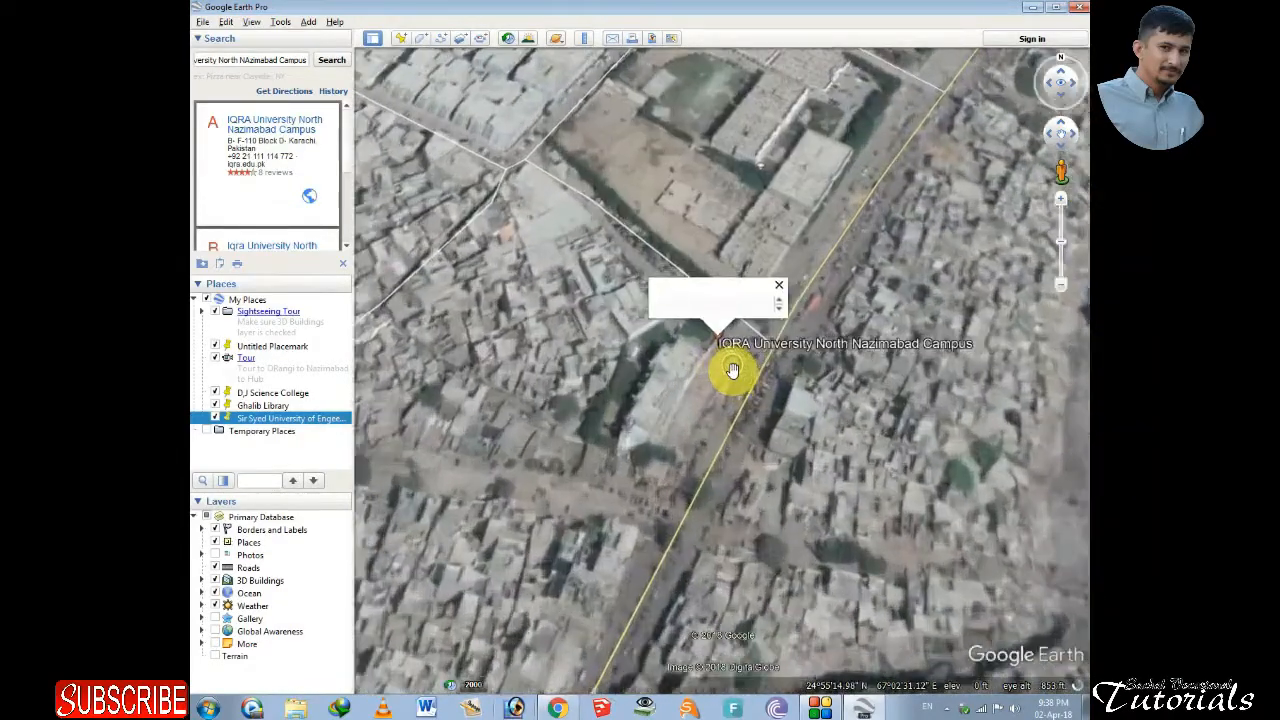
{"action": "left_click", "coordinate": [778, 285]}
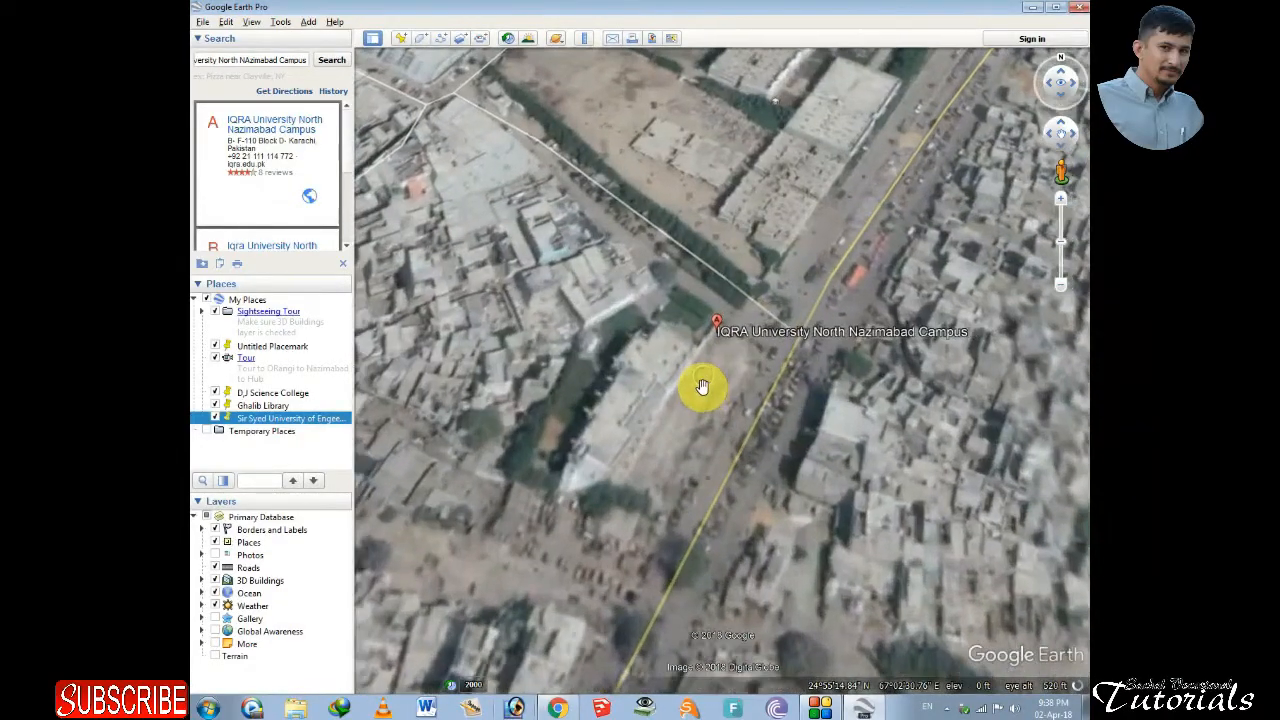
- Add a placemark named "Iqra University" on the campus's search marker, at about 24°55'15"N, 67°2'31"E
{"action": "middle_click_drag", "start_coordinate": [703, 387], "coordinate": [706, 258]}
{"action": "middle_click_drag", "start_coordinate": [711, 411], "coordinate": [721, 342]}
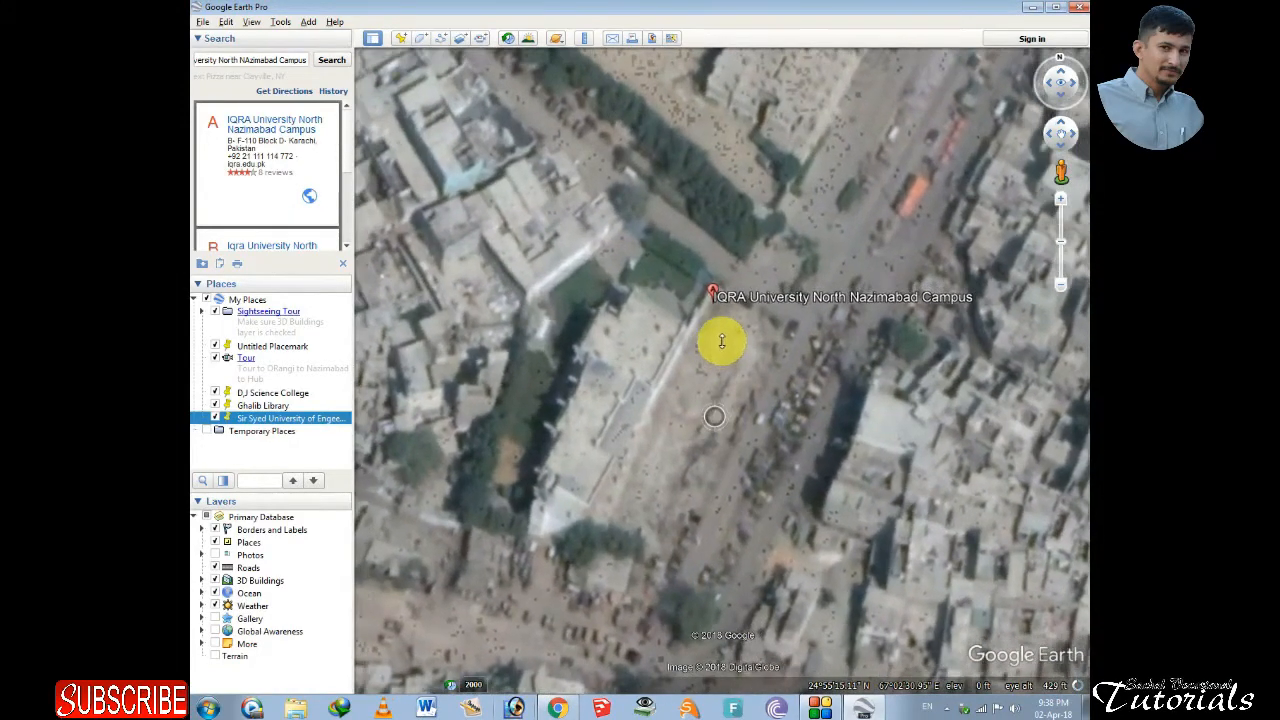
{"action": "left_click", "coordinate": [400, 38]}
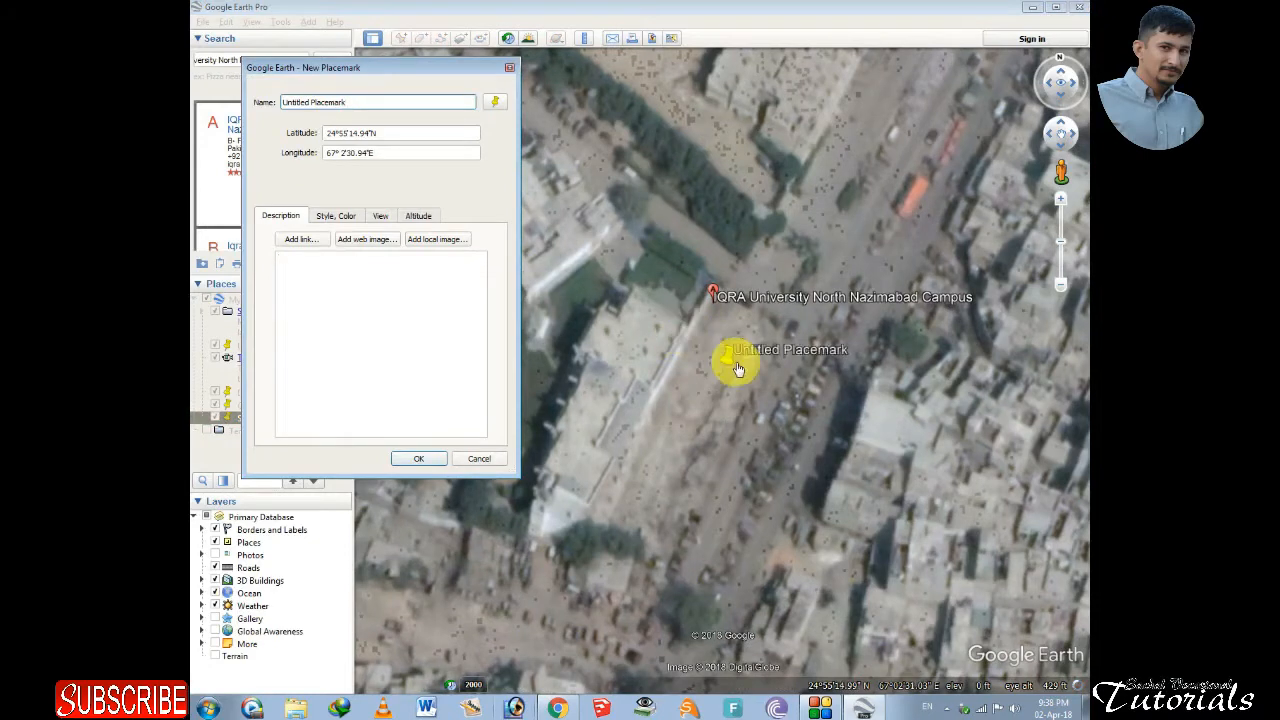
{"action": "left_click_drag", "start_coordinate": [736, 369], "coordinate": [712, 291]}
{"action": "left_click", "coordinate": [364, 101]}
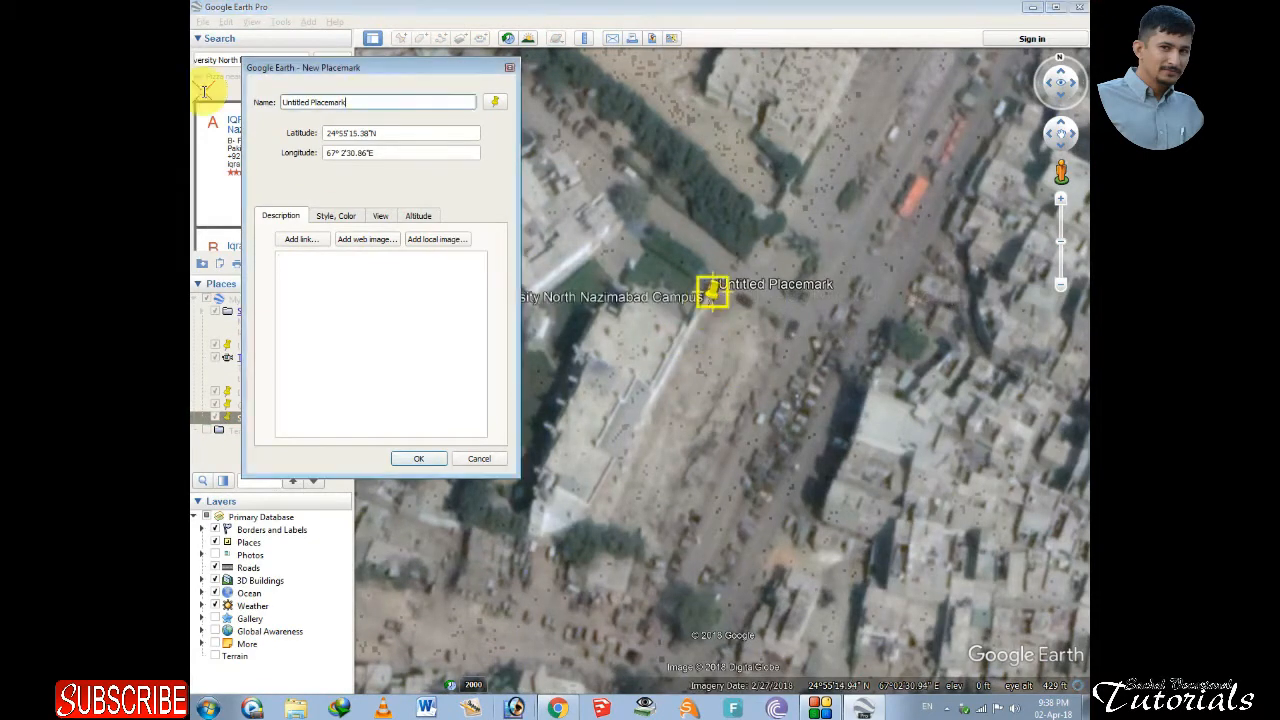
{"action": "left_click_drag", "start_coordinate": [364, 101], "coordinate": [204, 91]}
{"action": "type", "text": "Iq"}
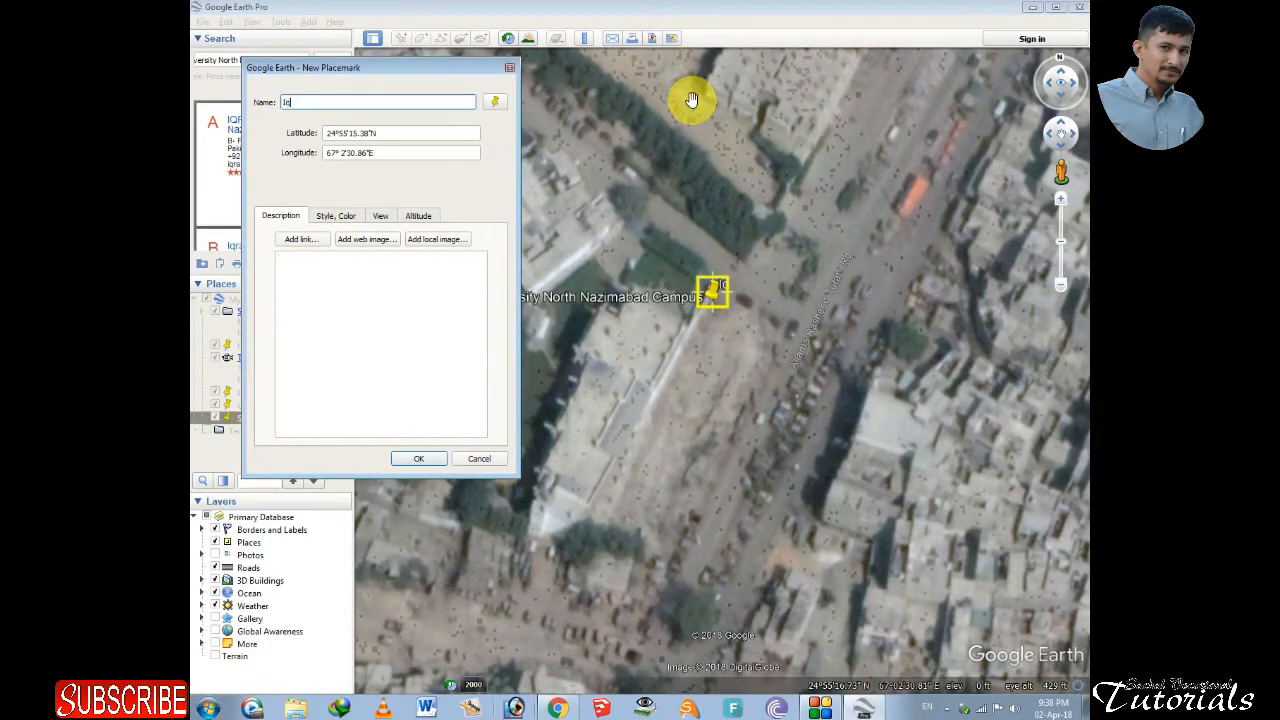
{"action": "type", "text": "ra University"}
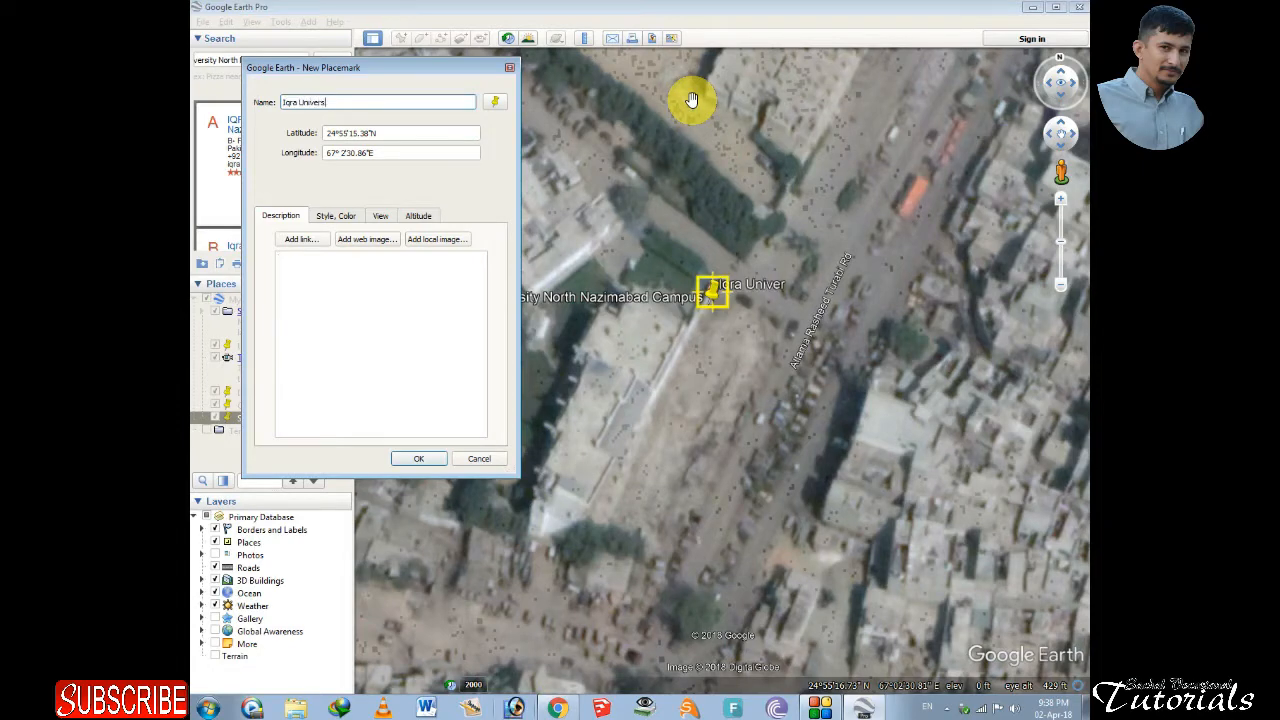
{"action": "left_click", "coordinate": [416, 457]}
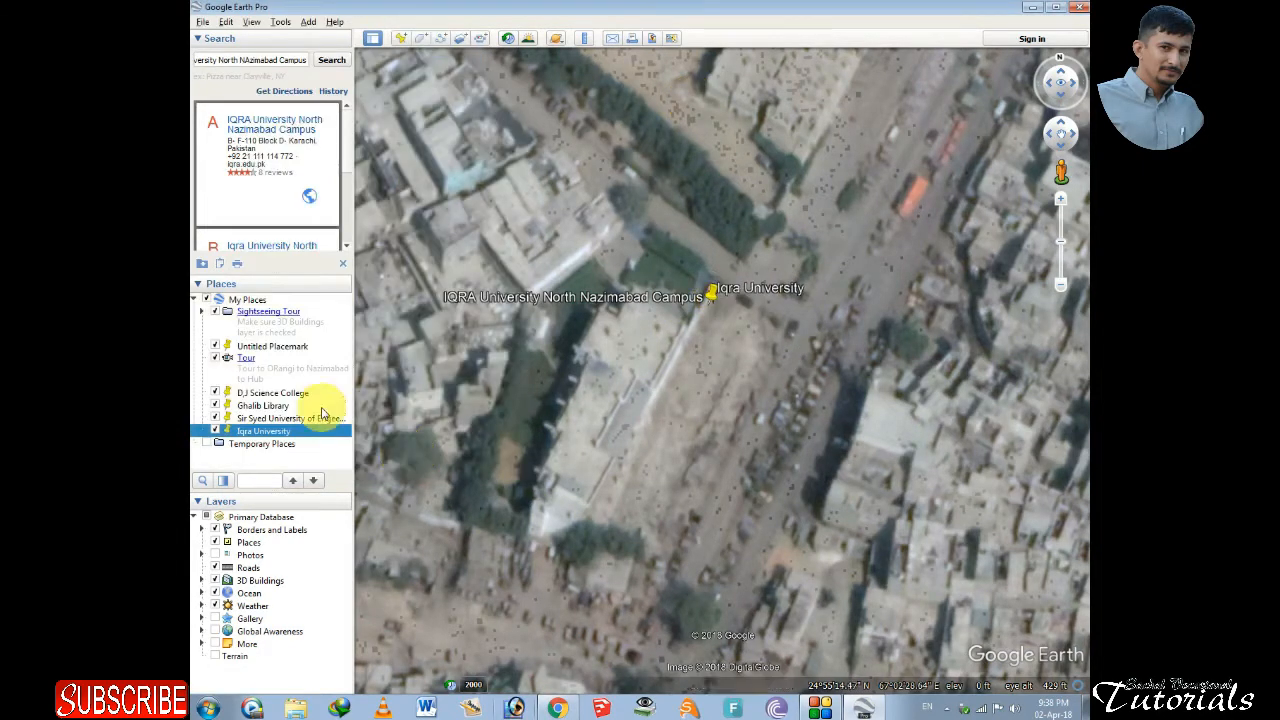
- Move the D,J Science College placemark above Tour in My Places and return it to just below Tour
{"action": "left_click_drag", "start_coordinate": [243, 366], "coordinate": [255, 404]}
{"action": "left_click", "coordinate": [267, 406]}
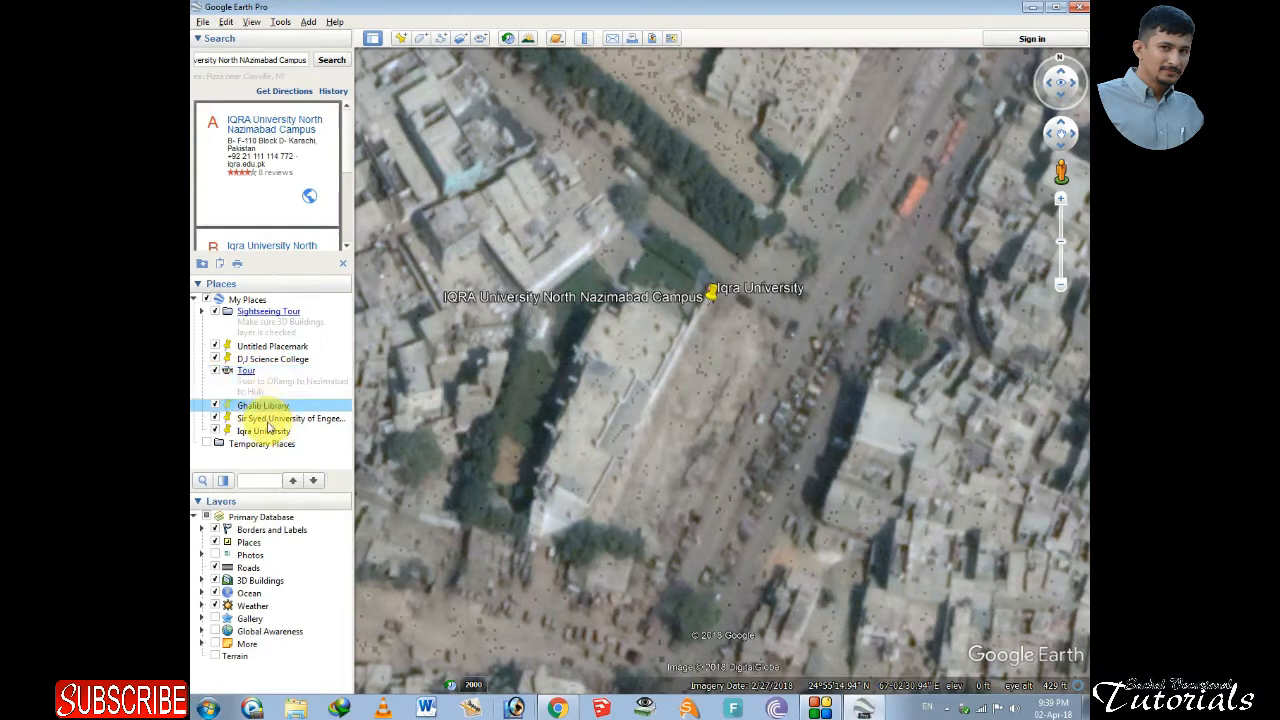
{"action": "left_click", "coordinate": [270, 419]}
{"action": "left_click", "coordinate": [262, 361]}
{"action": "left_click_drag", "start_coordinate": [262, 364], "coordinate": [262, 398]}
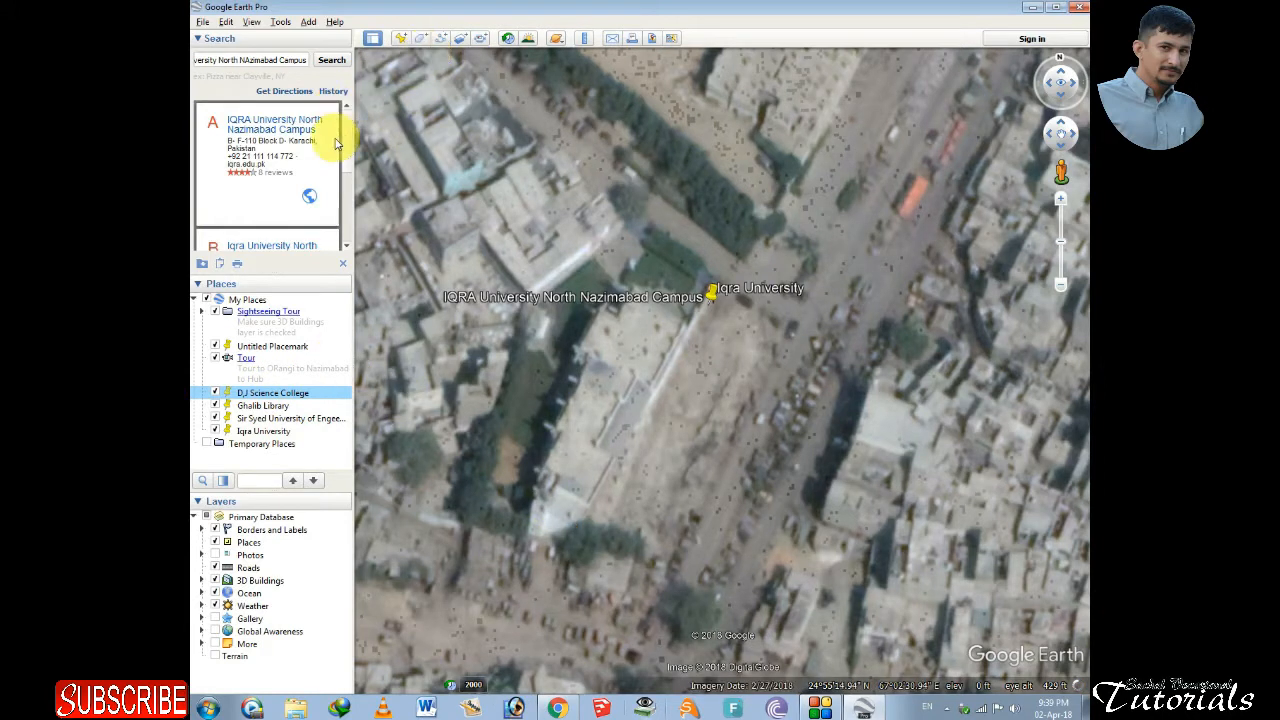
- Clear the search results and zoom out until the whole globe is in view
{"action": "left_click", "coordinate": [342, 264]}
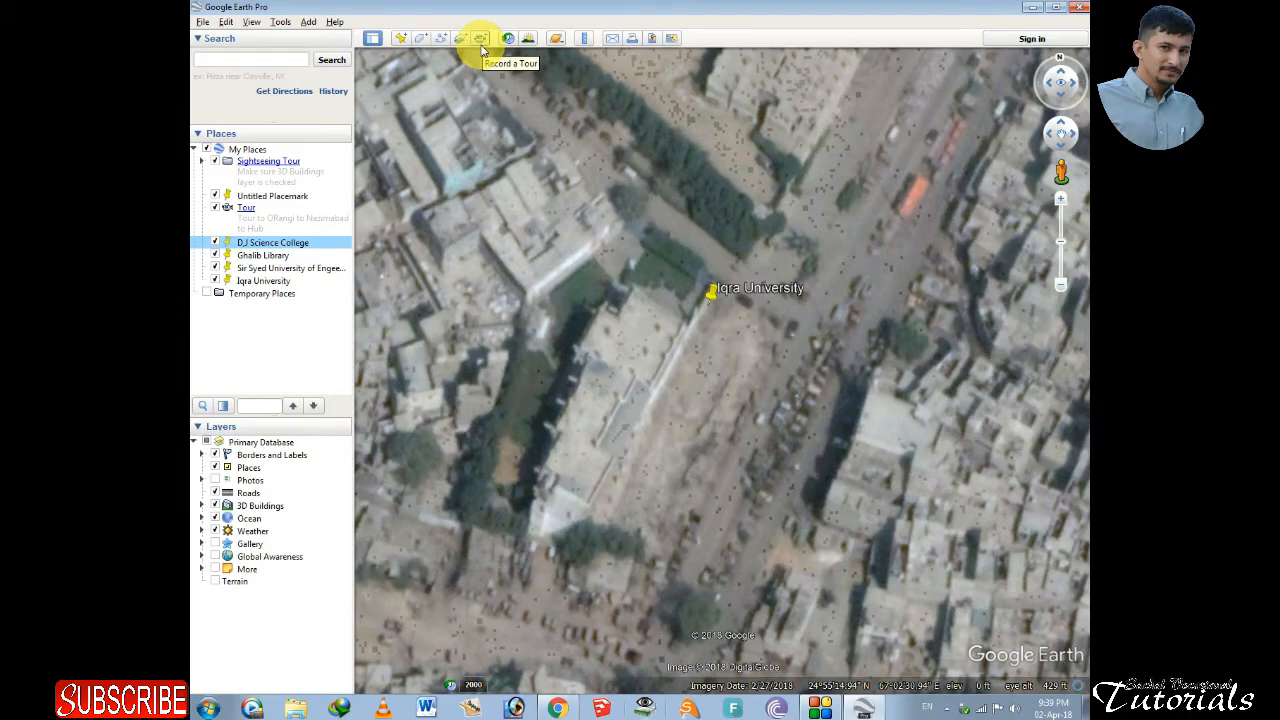
{"action": "scroll", "coordinate": [728, 308], "scroll_direction": "down", "scroll_amount": 5}
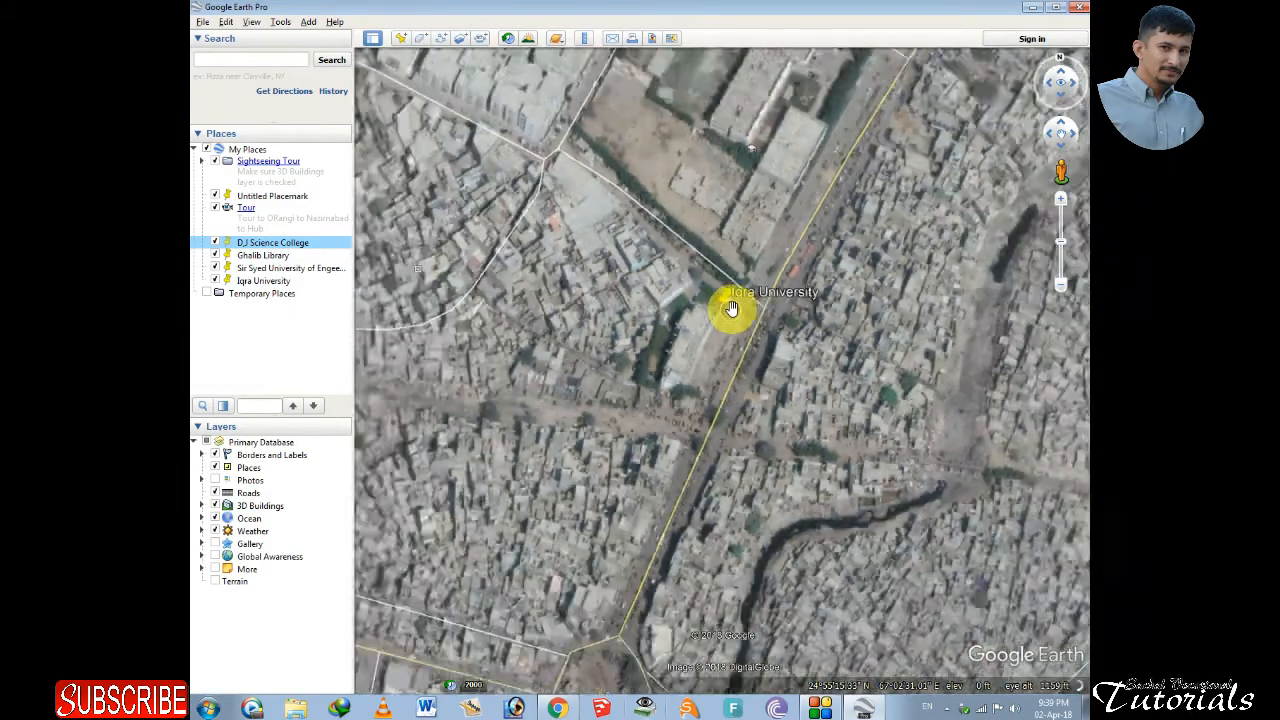
{"action": "scroll", "coordinate": [726, 305], "scroll_direction": "down", "scroll_amount": 5}
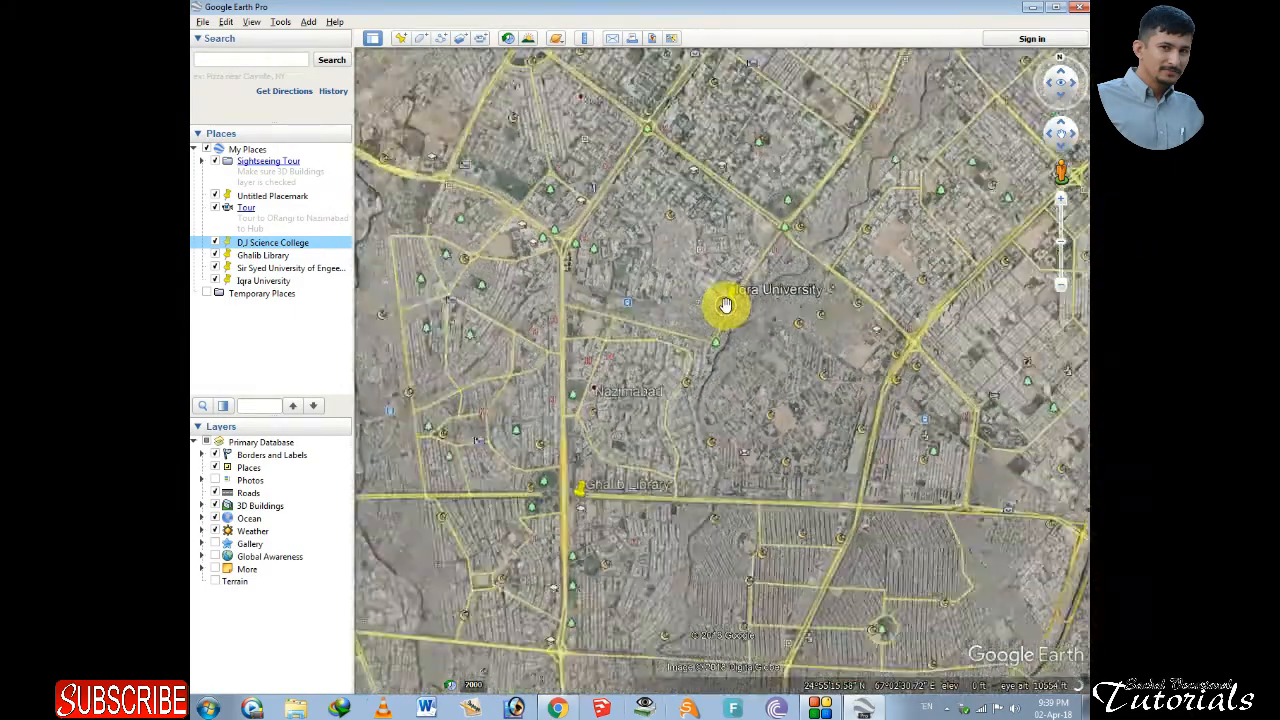
{"action": "scroll", "coordinate": [726, 305], "scroll_direction": "down", "scroll_amount": 6}
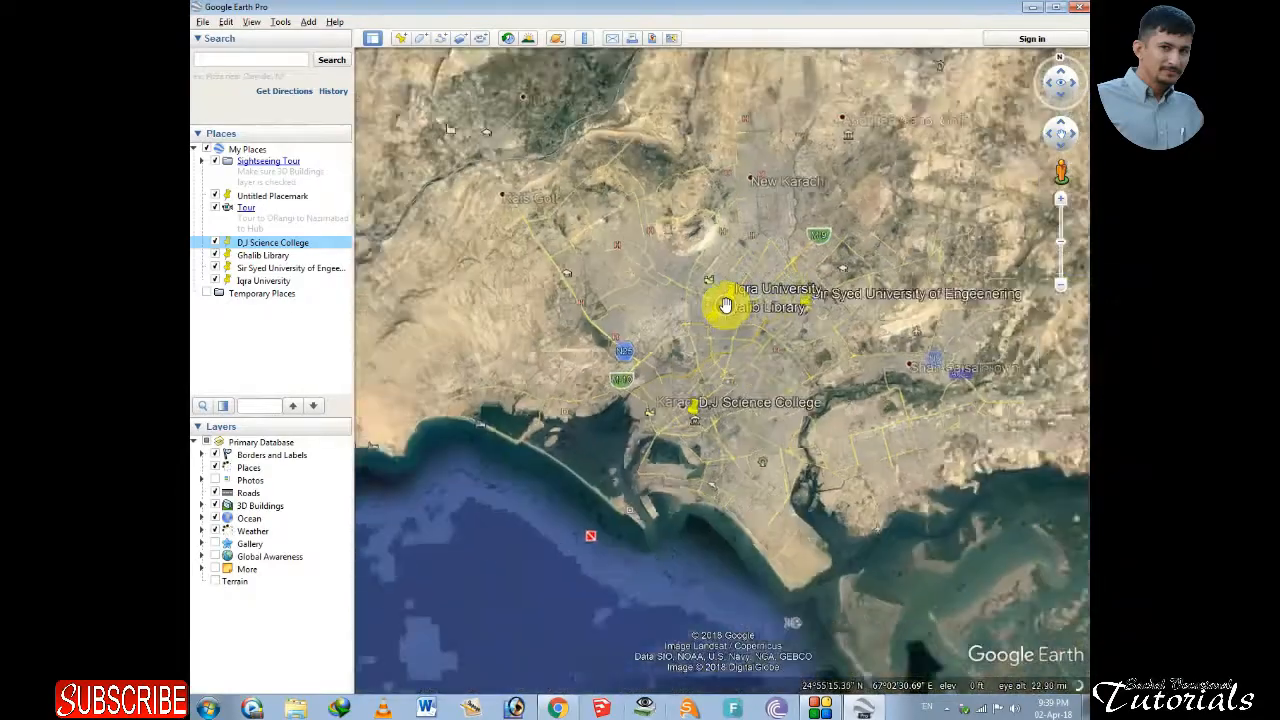
{"action": "scroll", "coordinate": [726, 305], "scroll_direction": "down", "scroll_amount": 6}
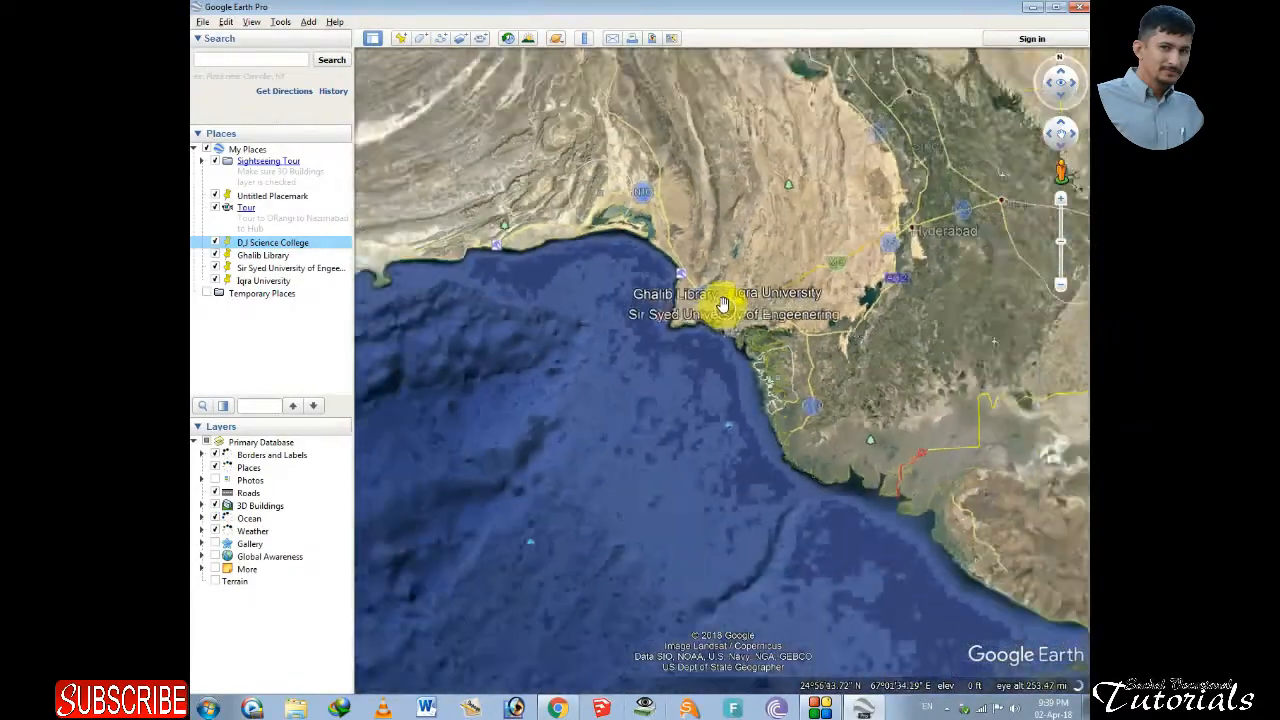
{"action": "scroll", "coordinate": [722, 304], "scroll_direction": "down", "scroll_amount": 6}
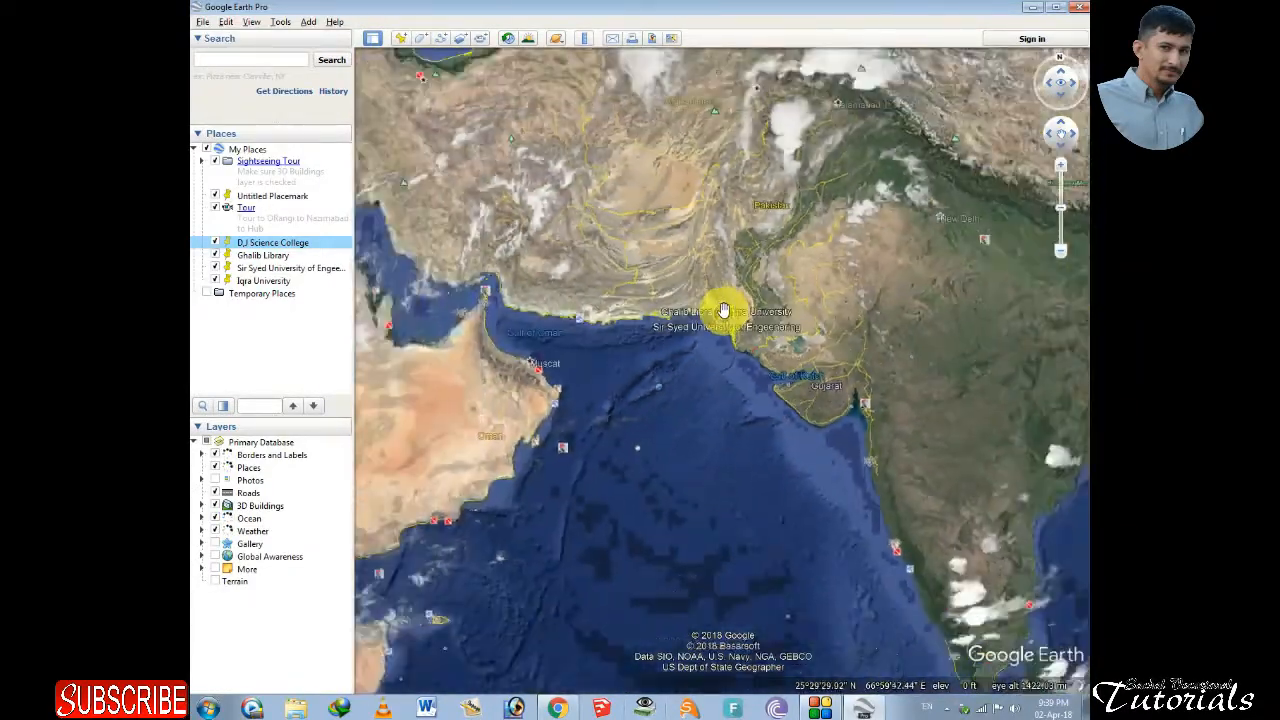
{"action": "scroll", "coordinate": [724, 314], "scroll_direction": "down", "scroll_amount": 5}
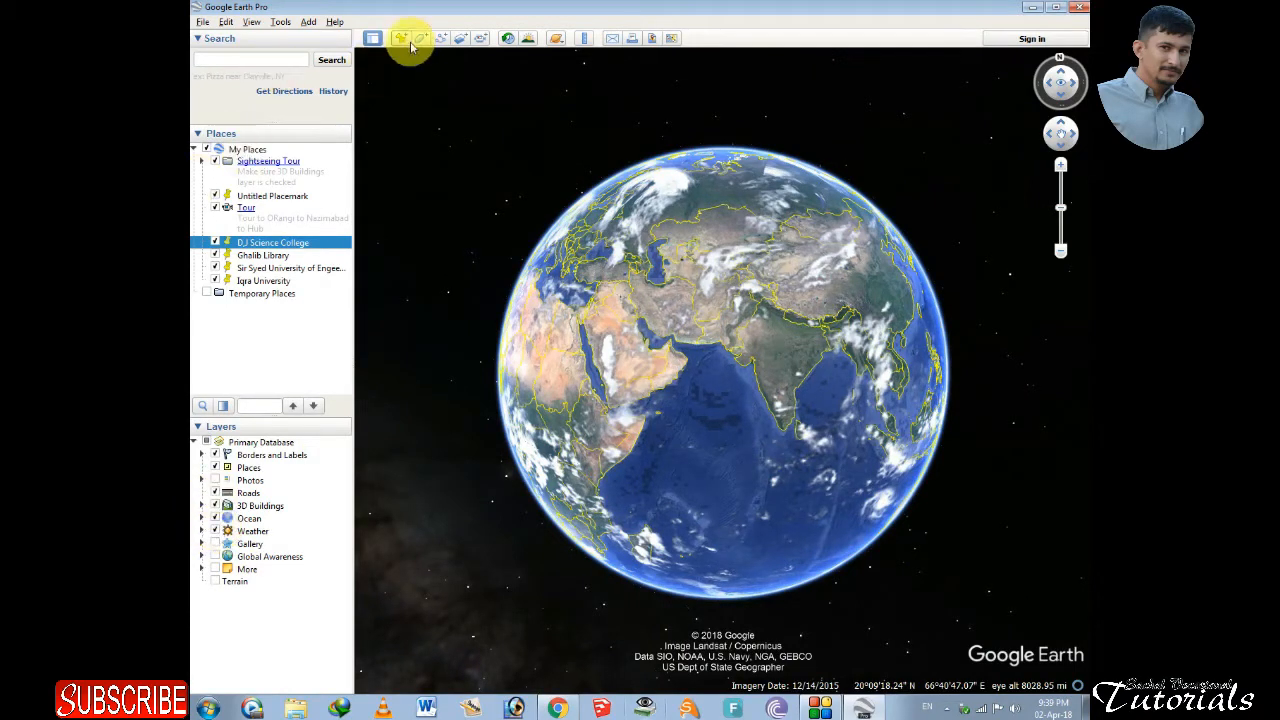
- Rotate the globe to face Africa and start recording a new tour from that view
{"action": "left_click", "coordinate": [481, 40]}
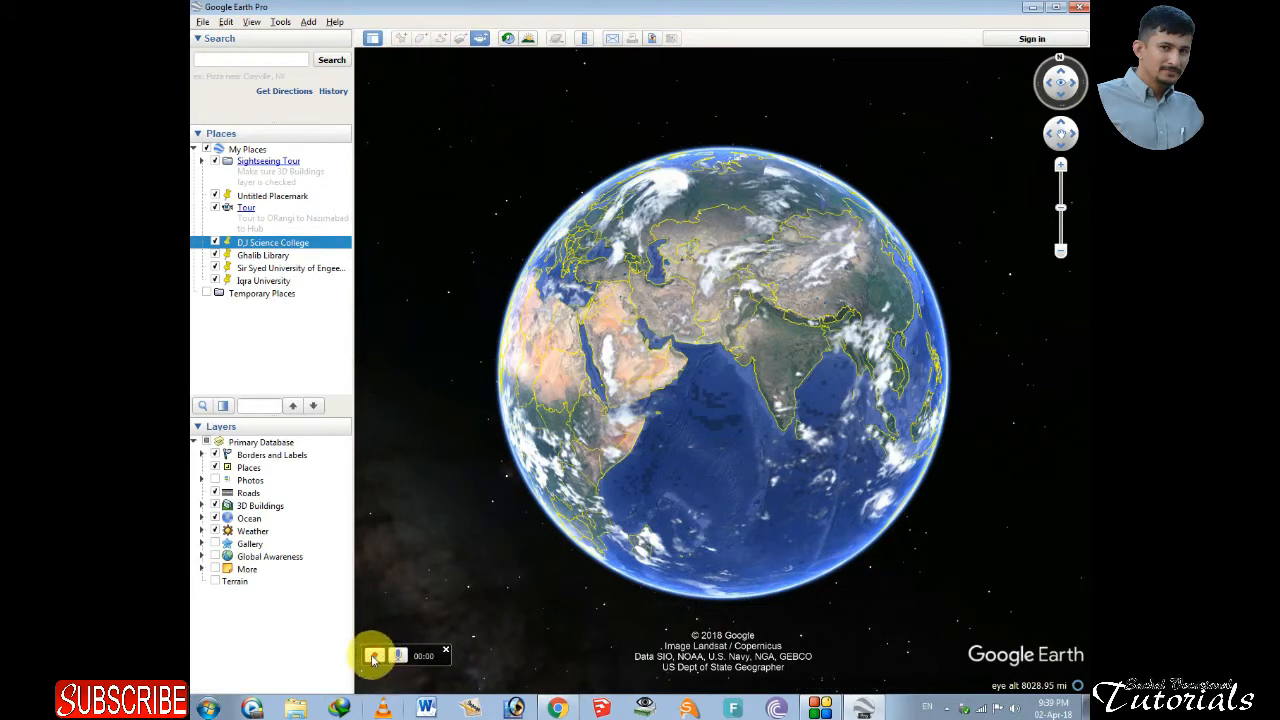
{"action": "left_click_drag", "start_coordinate": [583, 409], "coordinate": [785, 410]}
{"action": "left_click_drag", "start_coordinate": [640, 402], "coordinate": [692, 403]}
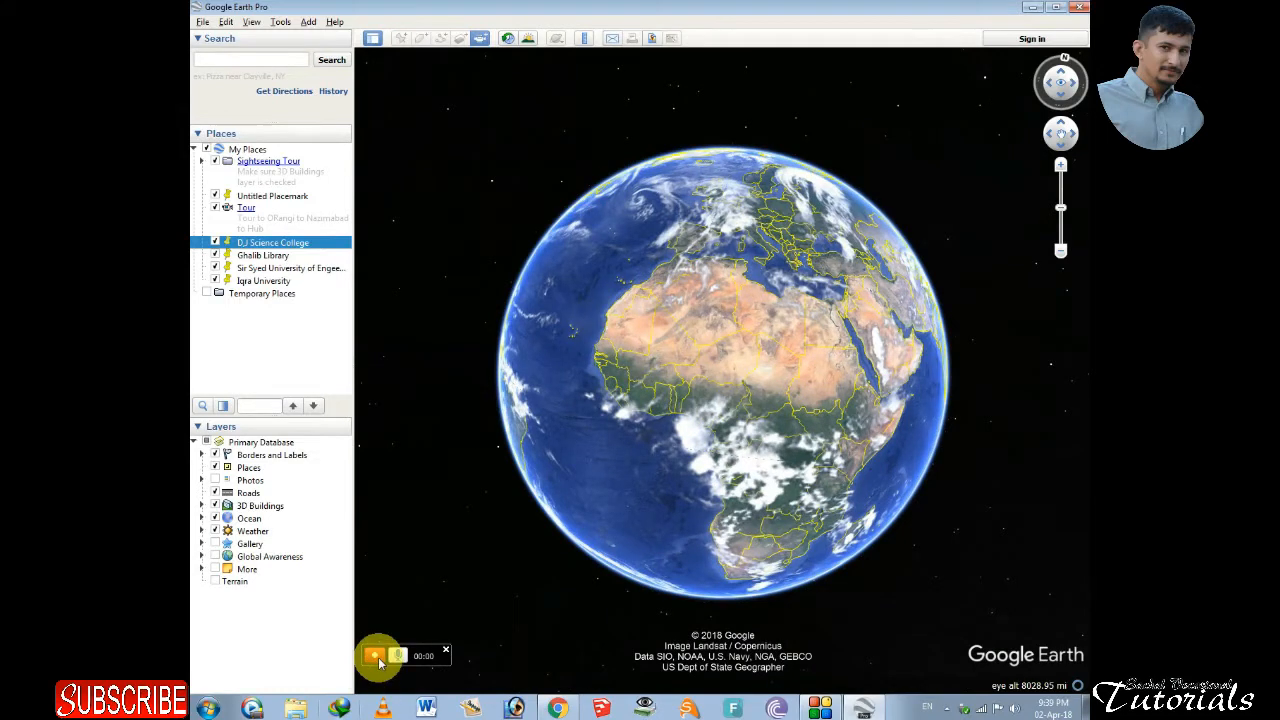
{"action": "left_click", "coordinate": [376, 657]}
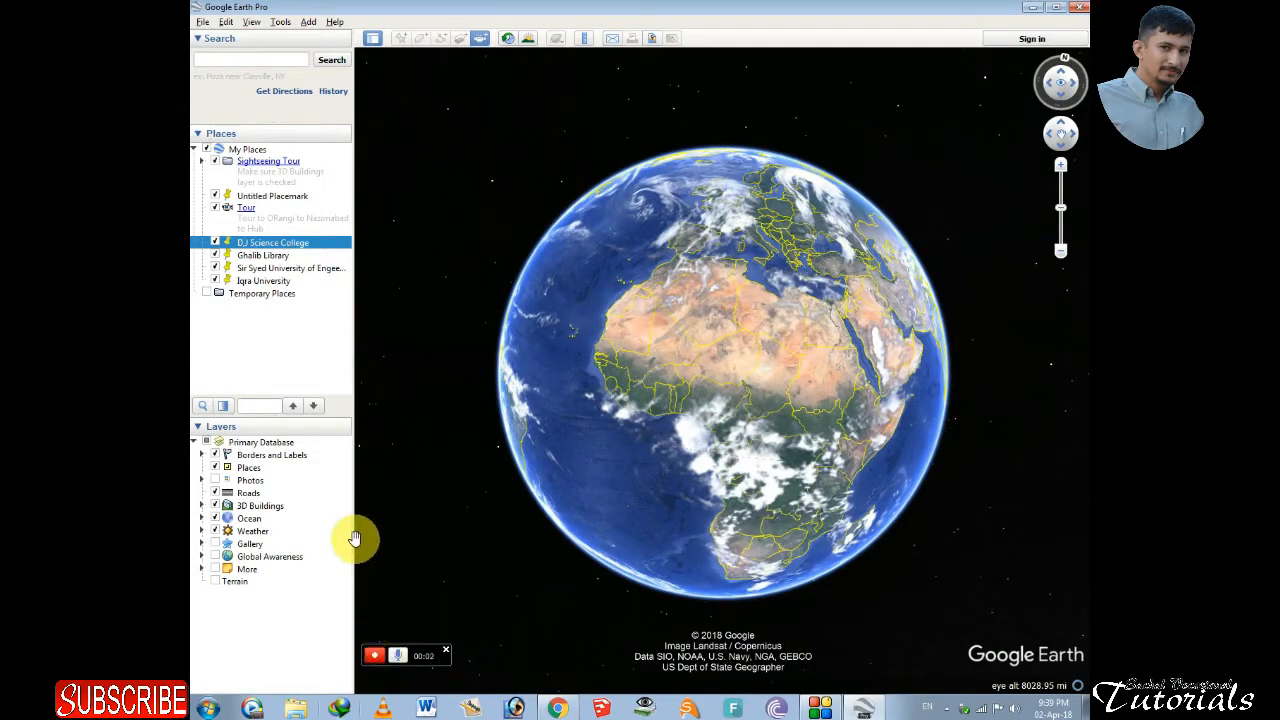
- Fly to D,J Science College, Ghalib Library, Sir Syed University and Iqra University in that order, and stop the tour recording
{"action": "double_click", "coordinate": [272, 243]}
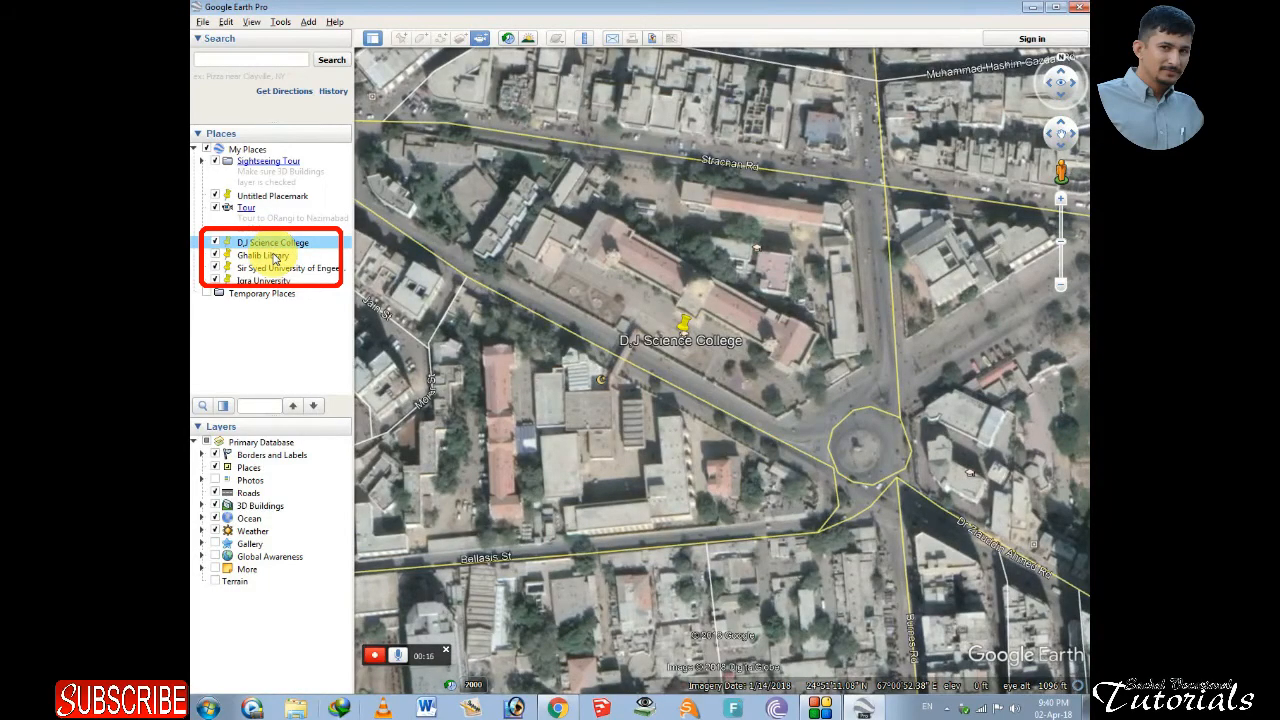
{"action": "left_click", "coordinate": [276, 257]}
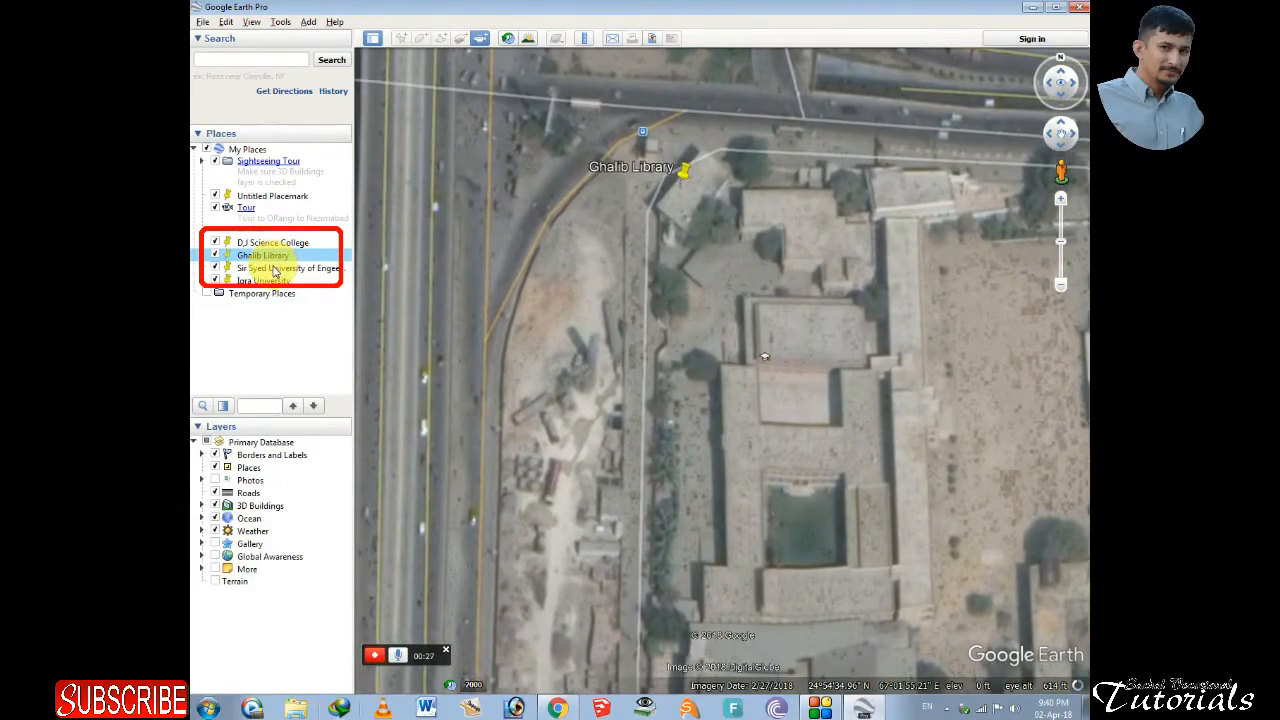
{"action": "double_click", "coordinate": [277, 269]}
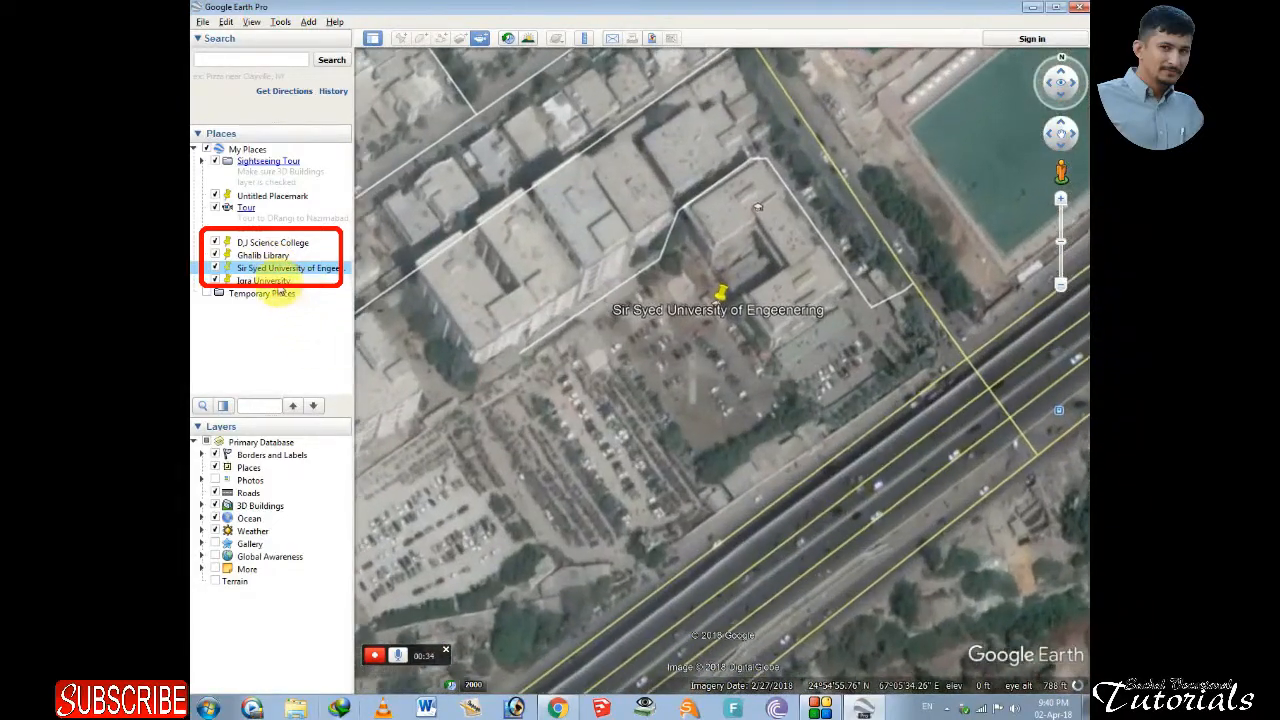
{"action": "double_click", "coordinate": [276, 281]}
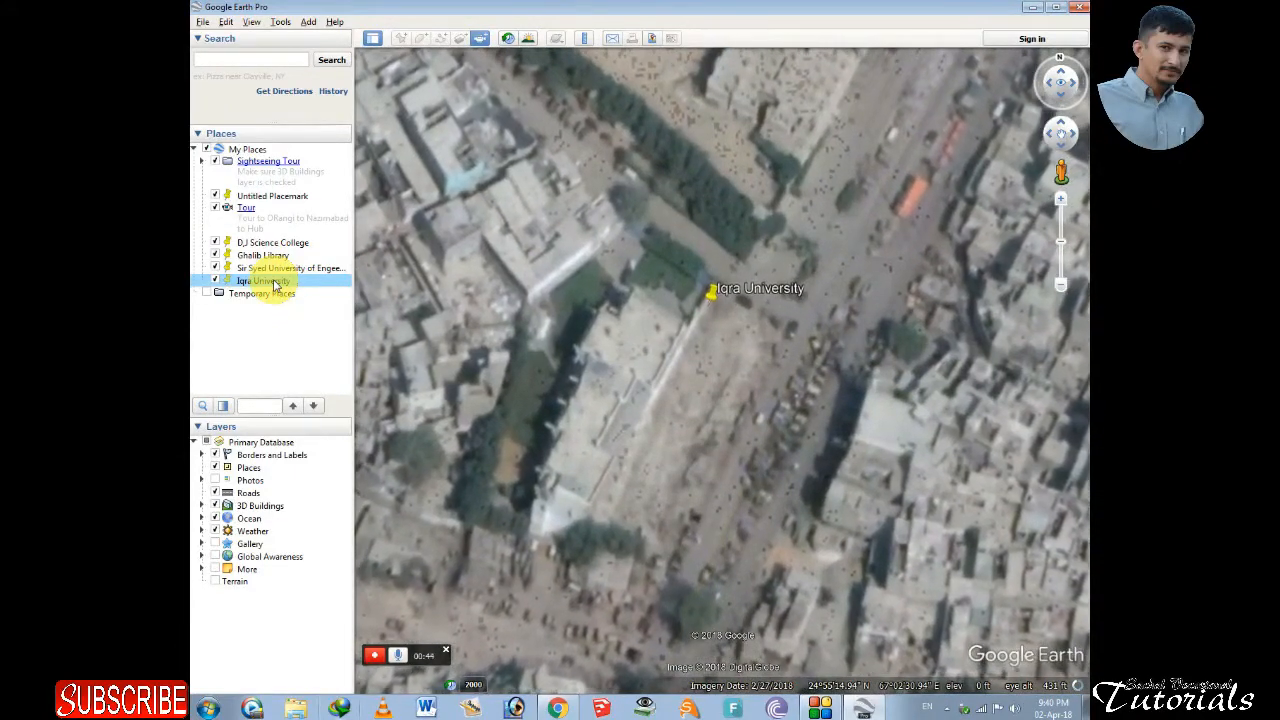
{"action": "left_click", "coordinate": [375, 658]}
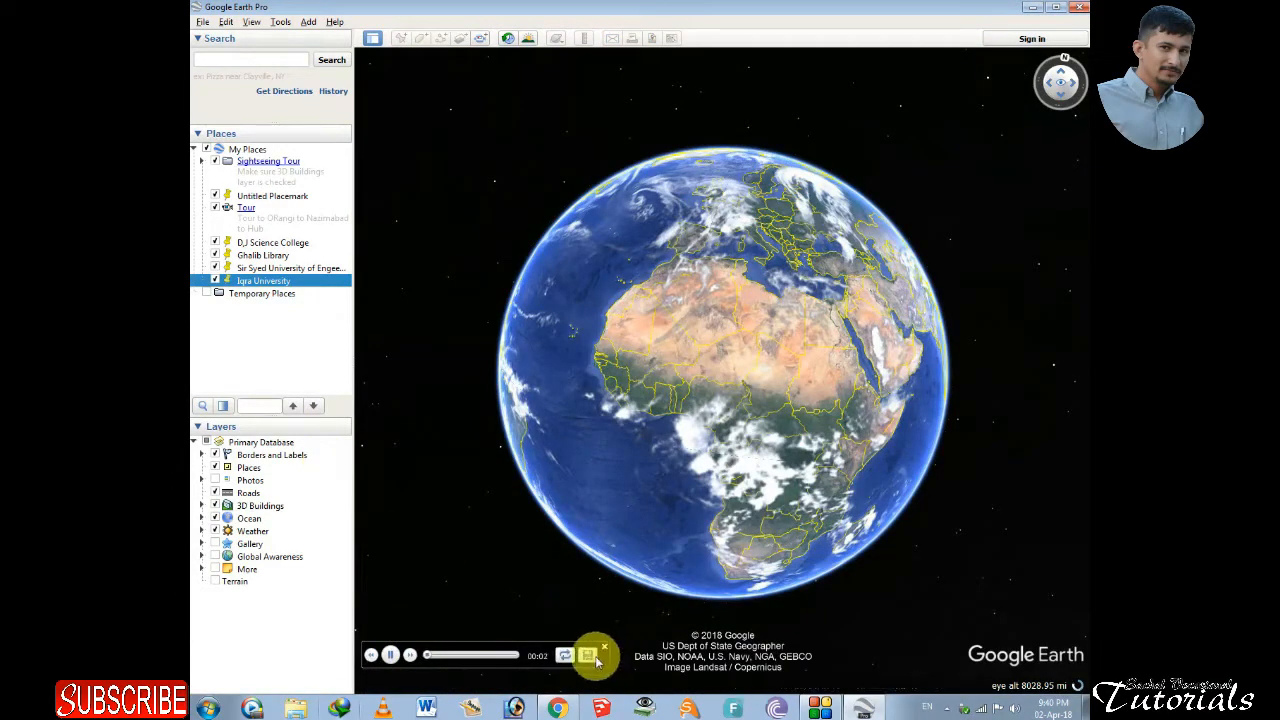
- Pause the tour playback, save the recorded tour as "College to University Tour" and close the tour player
{"action": "left_click", "coordinate": [391, 656]}
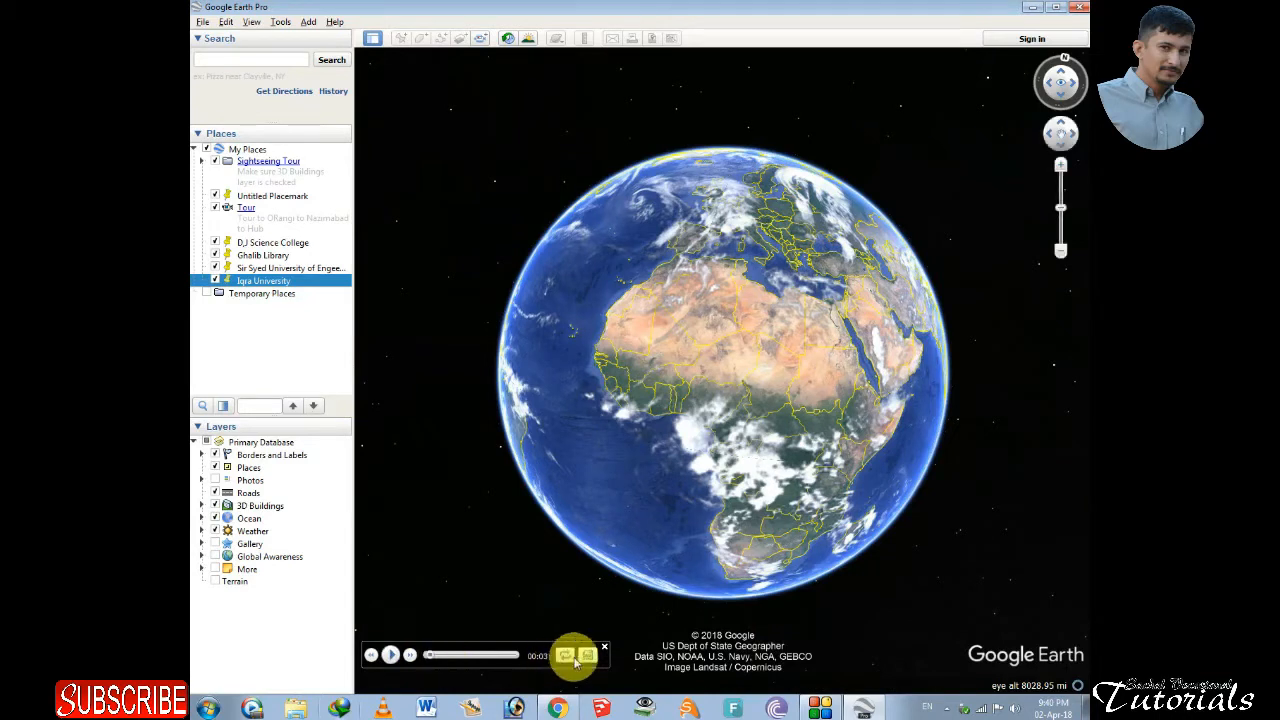
{"action": "left_click", "coordinate": [587, 656]}
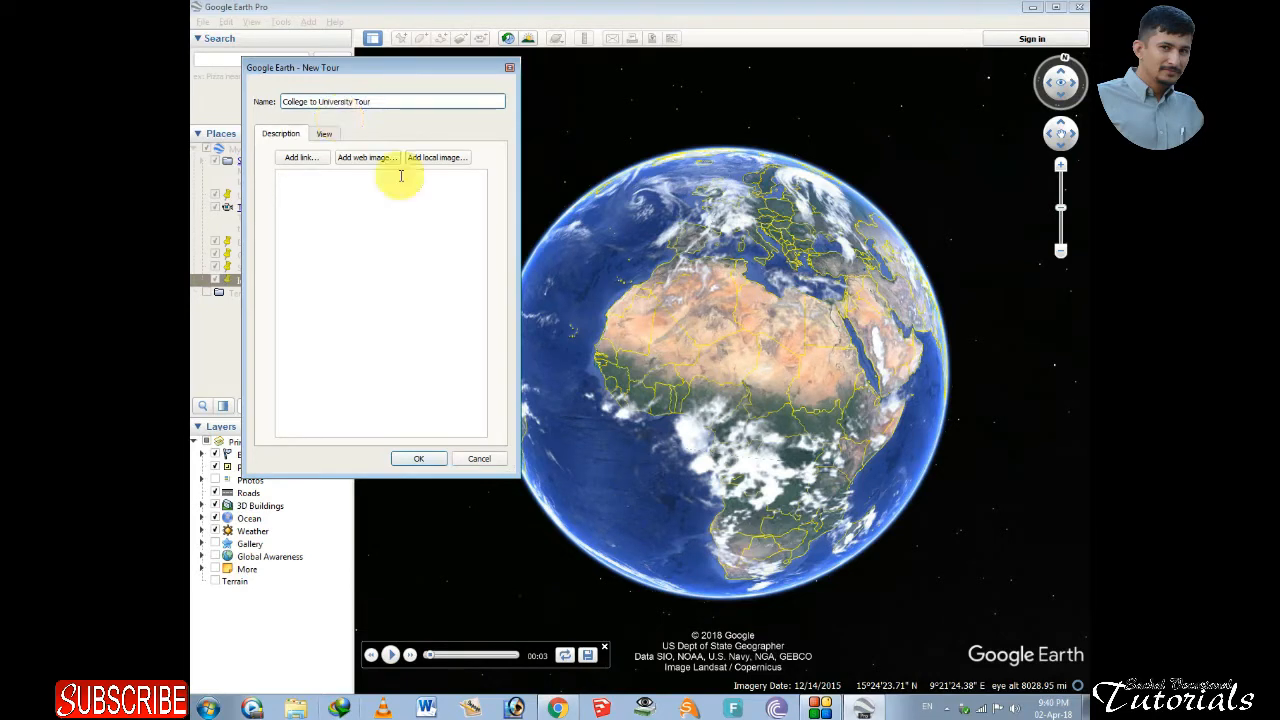
{"action": "left_click", "coordinate": [416, 459]}
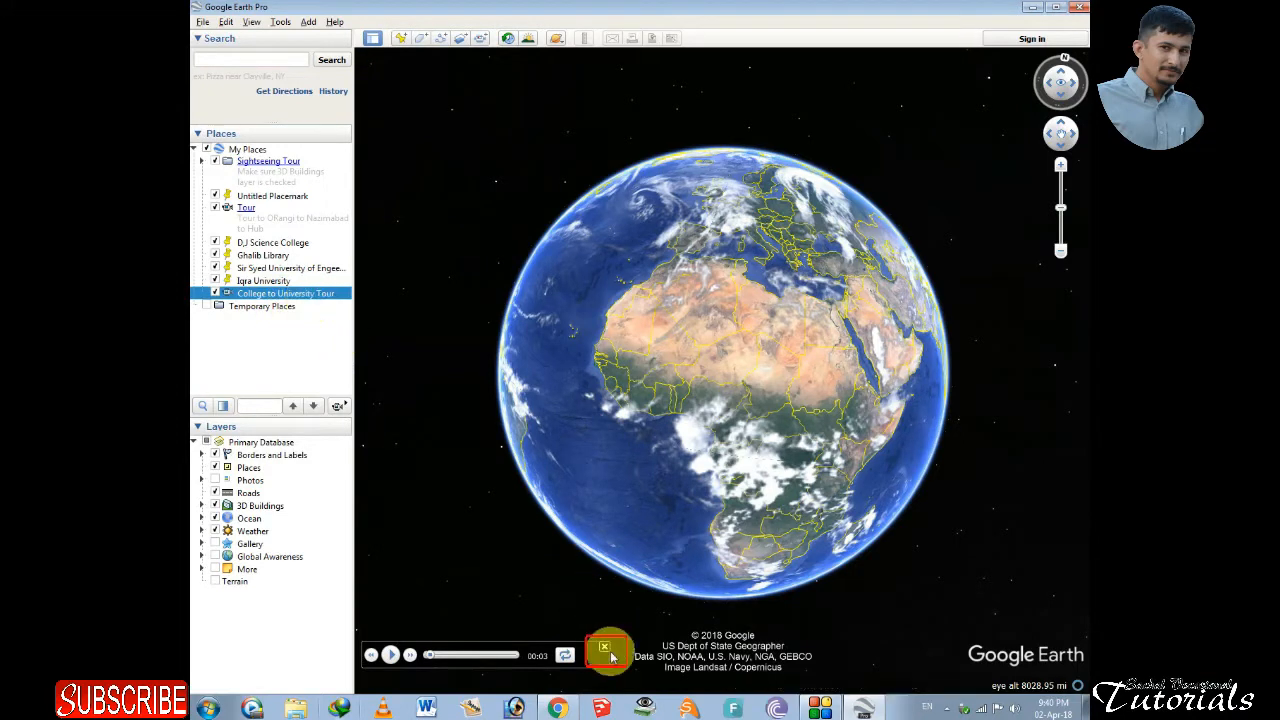
{"action": "left_click", "coordinate": [605, 651]}
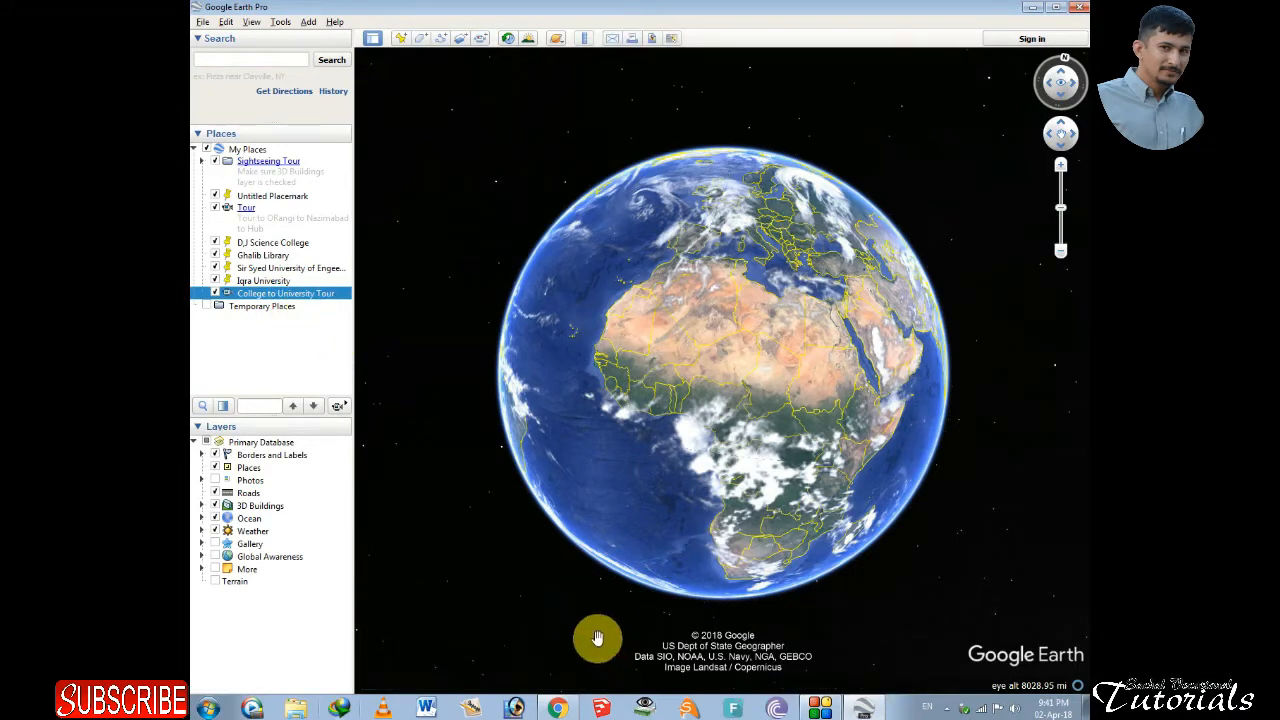
- Open Movie Maker for the saved College to University Tour and set its output file to "College to University Tour.m4v" on the Desktop
{"action": "left_click", "coordinate": [280, 24]}
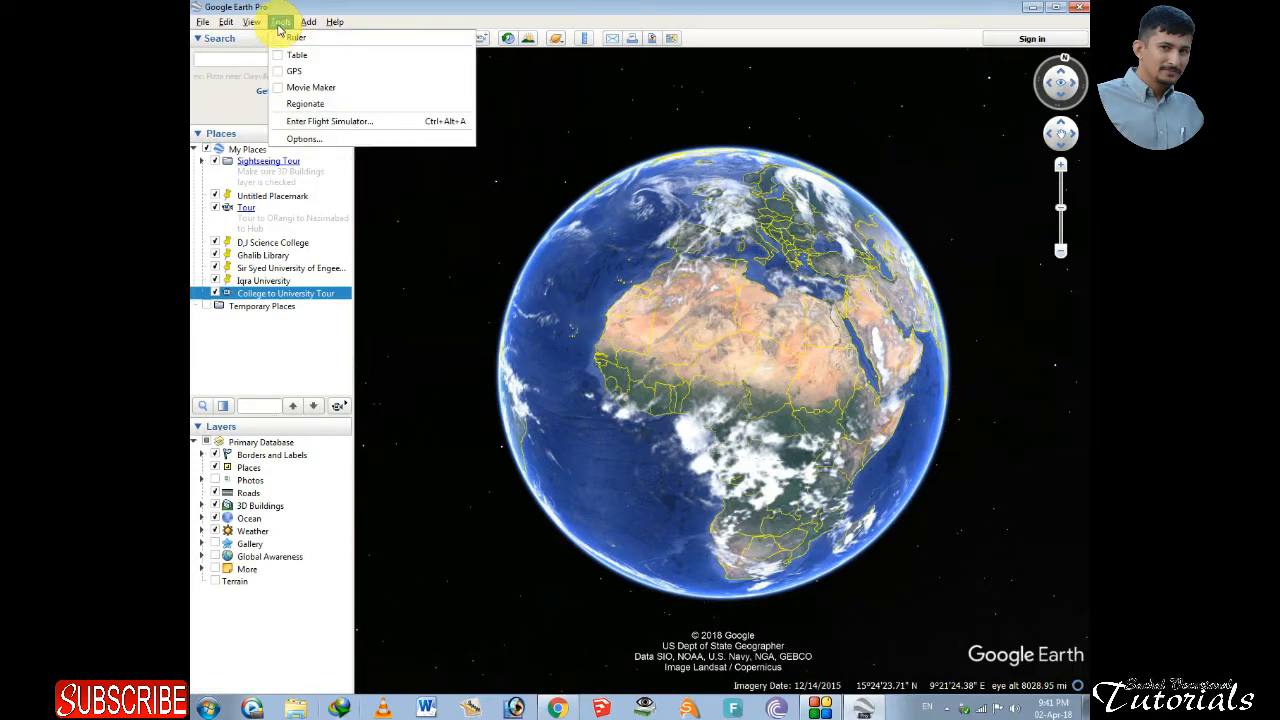
{"action": "left_click", "coordinate": [355, 89]}
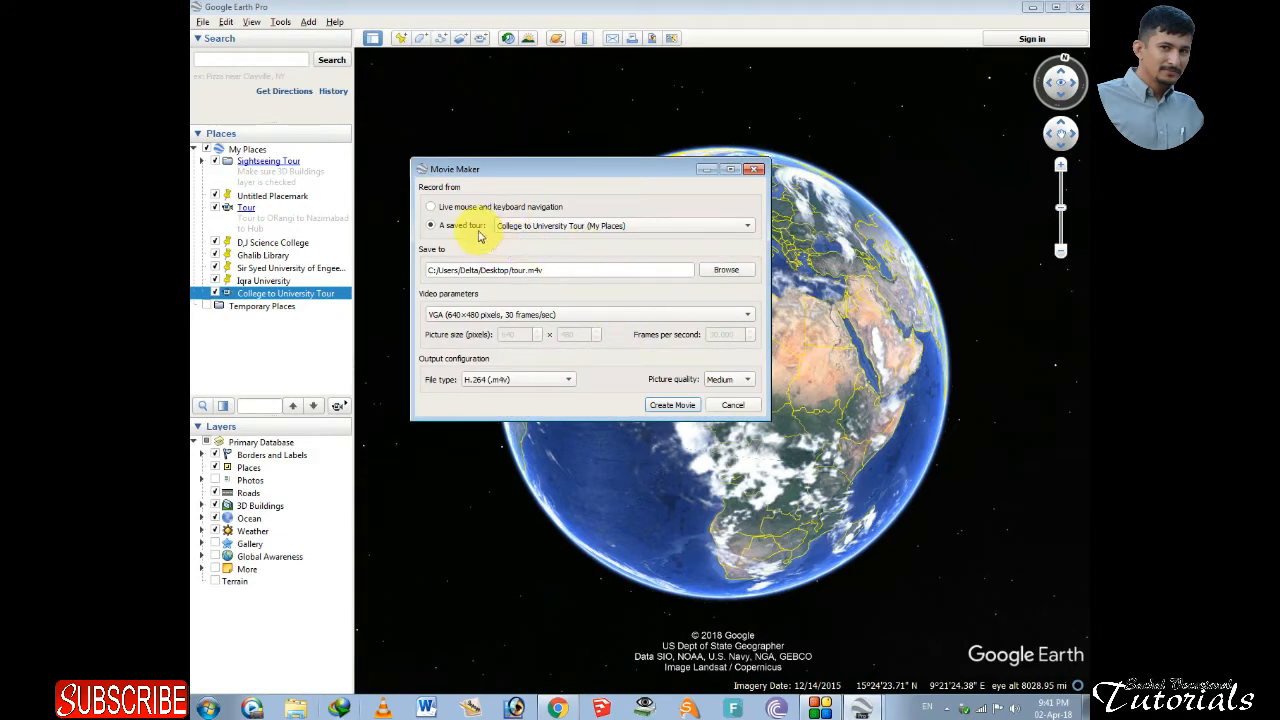
{"action": "left_click", "coordinate": [728, 271]}
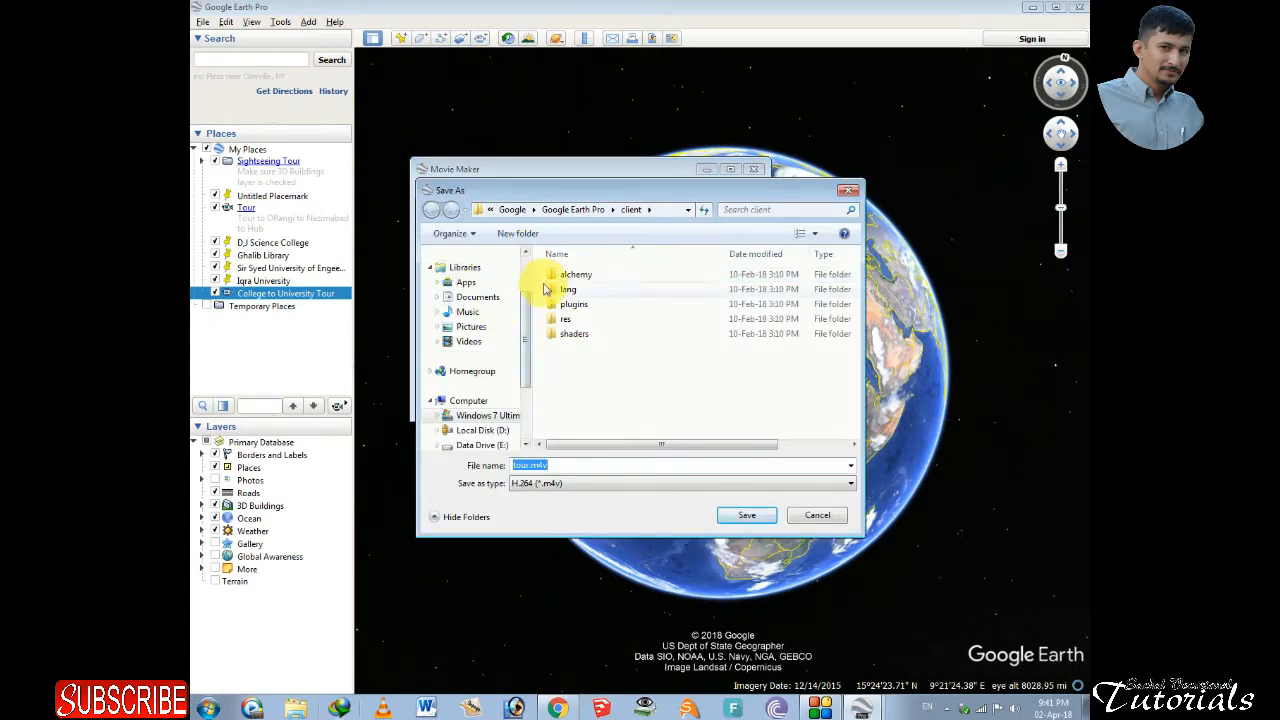
{"action": "scroll", "coordinate": [520, 275], "scroll_direction": "up", "scroll_amount": 2}
{"action": "left_click", "coordinate": [468, 274]}
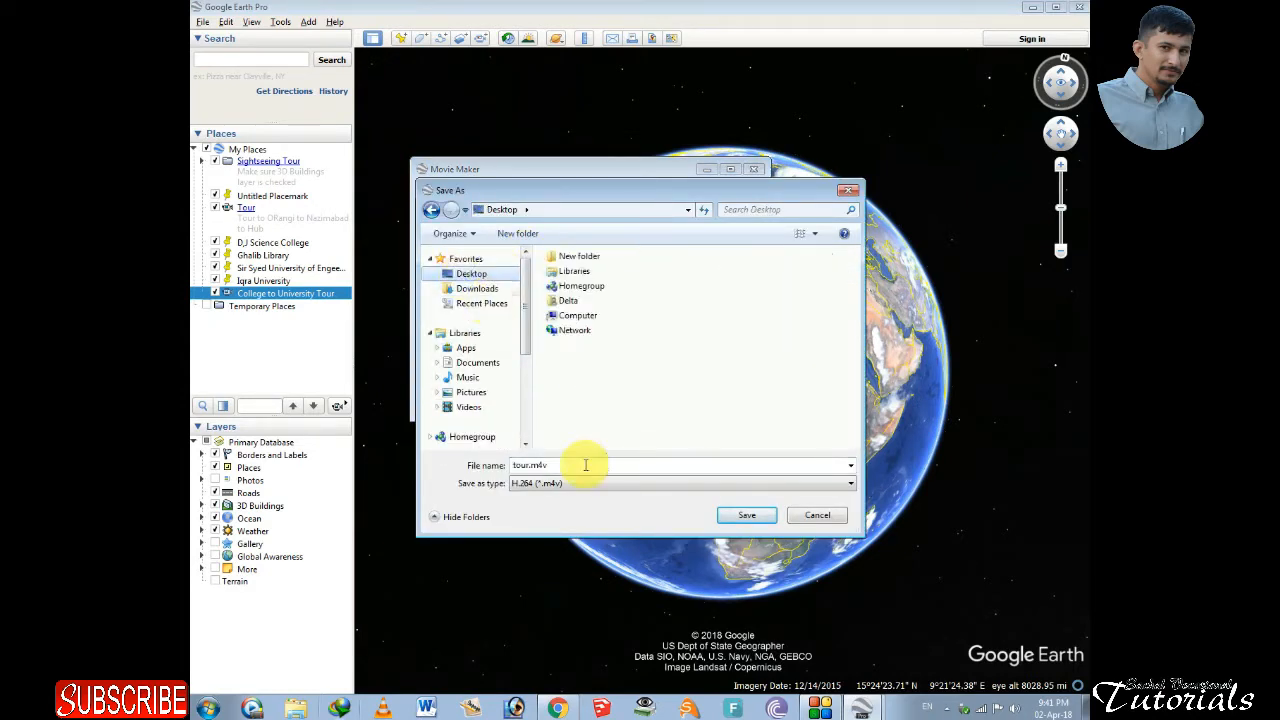
{"action": "double_click", "coordinate": [530, 465]}
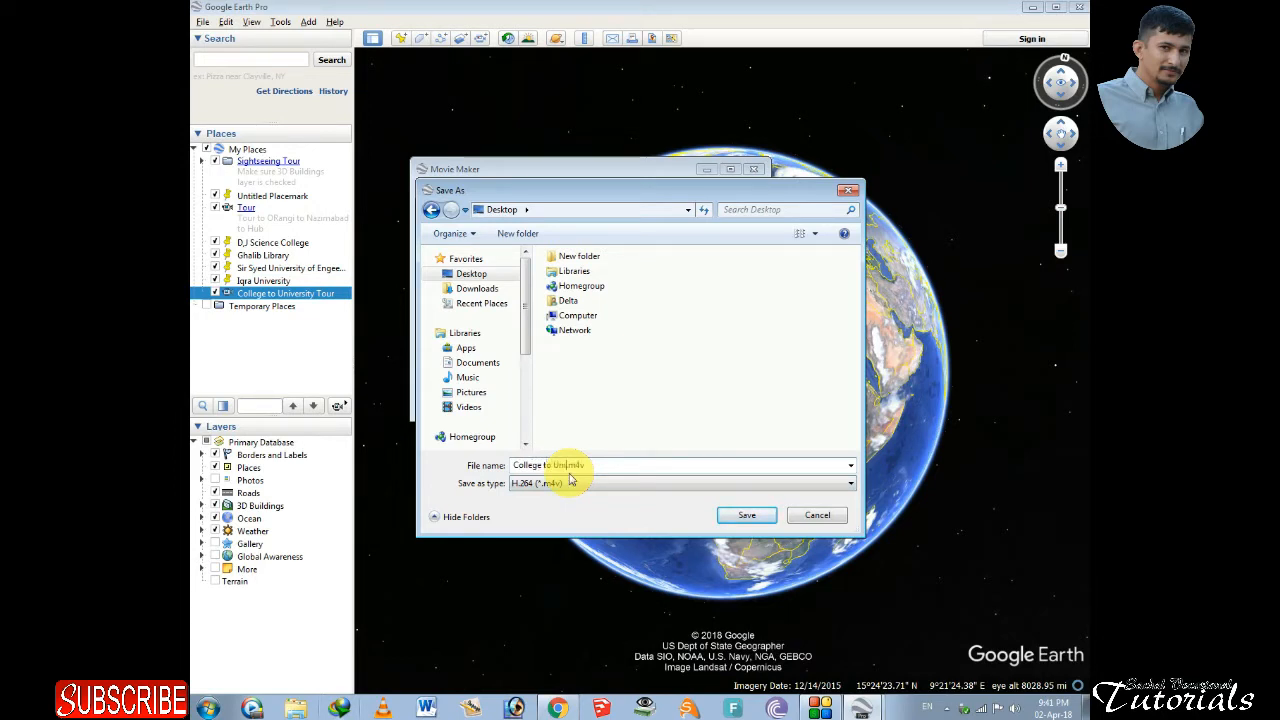
{"action": "type", "text": "sity Tour"}
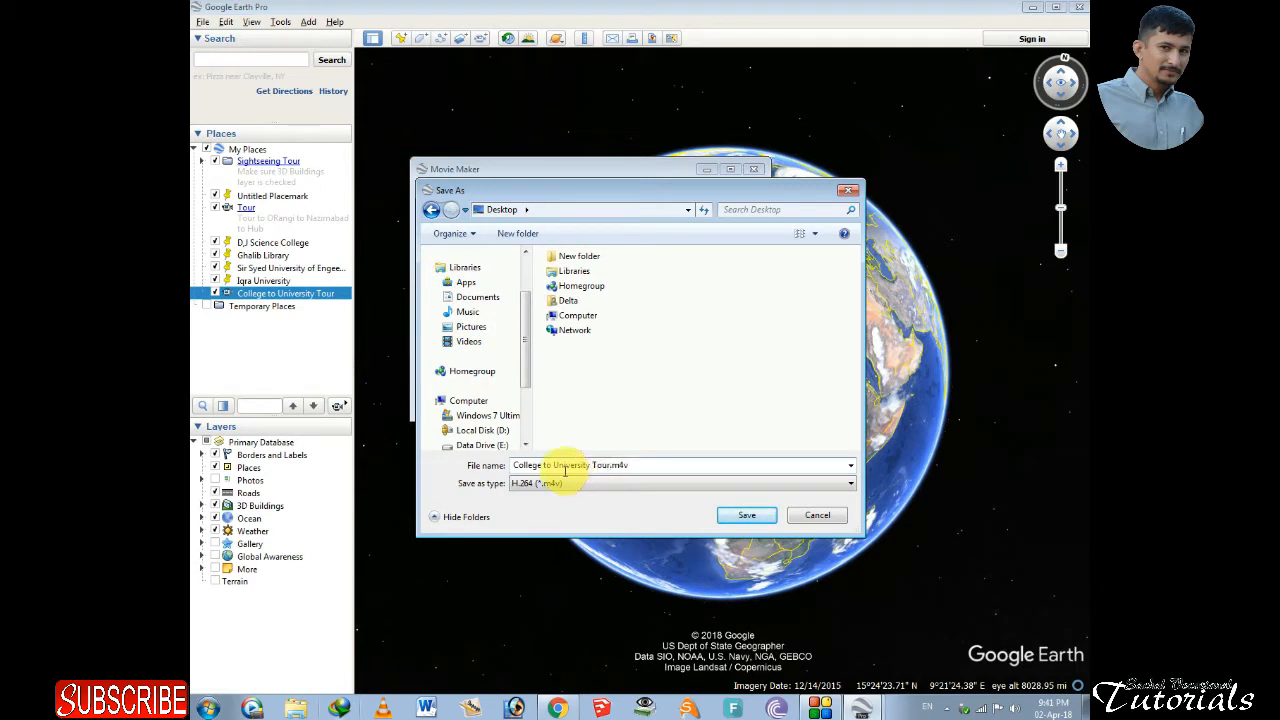
{"action": "left_click", "coordinate": [746, 515]}
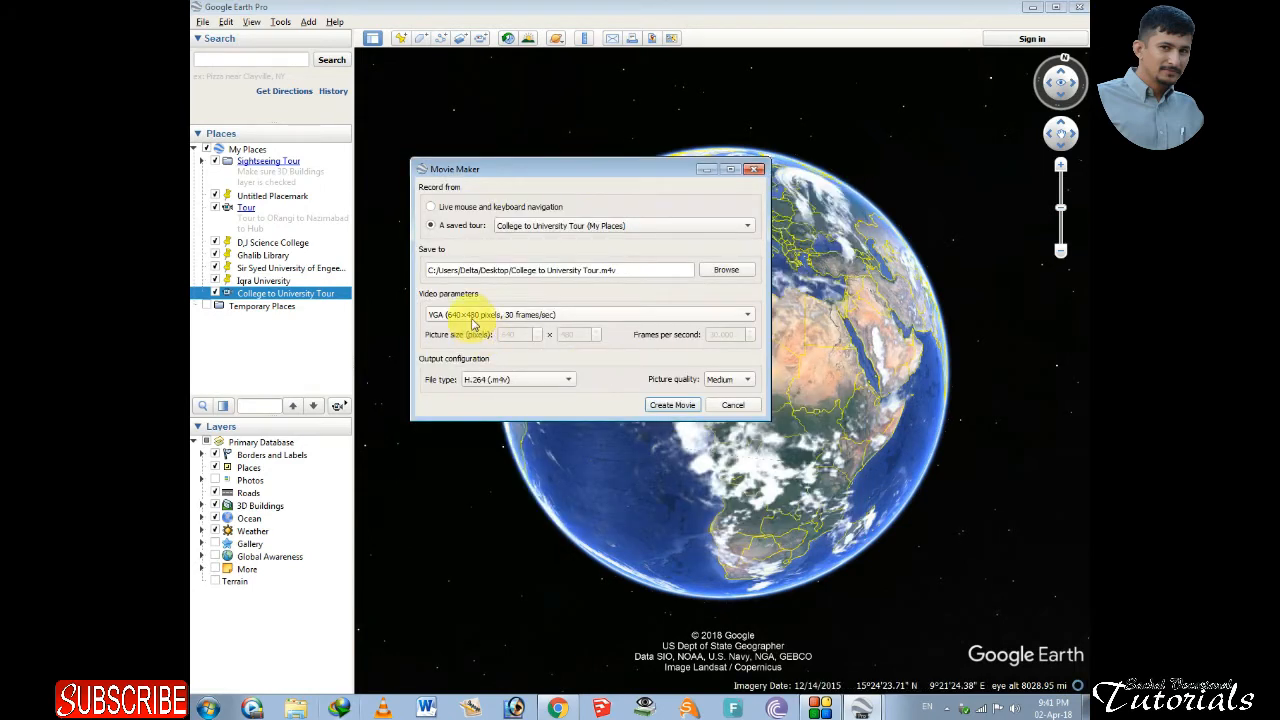
- Create the movie with XGA (1024×768 pixels, 30 frames/sec) video parameters and Medium picture quality
{"action": "left_click", "coordinate": [596, 318]}
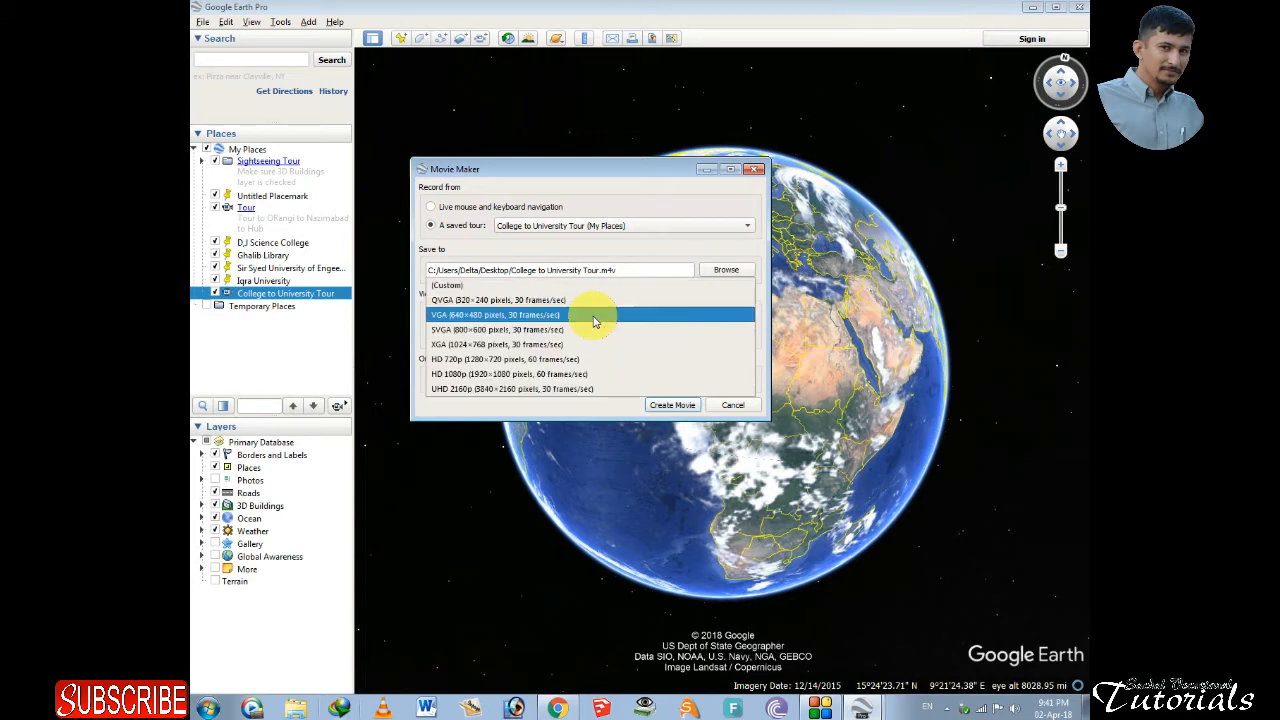
{"action": "left_click", "coordinate": [520, 344]}
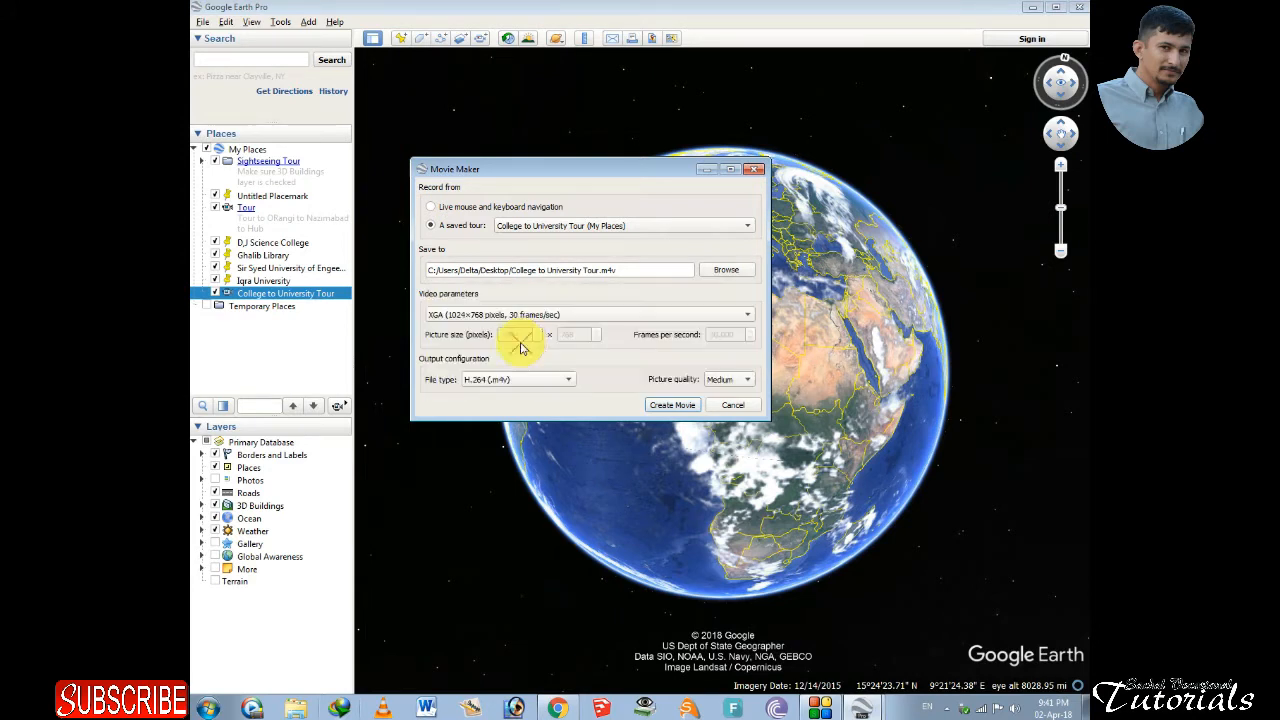
{"action": "left_click", "coordinate": [733, 386]}
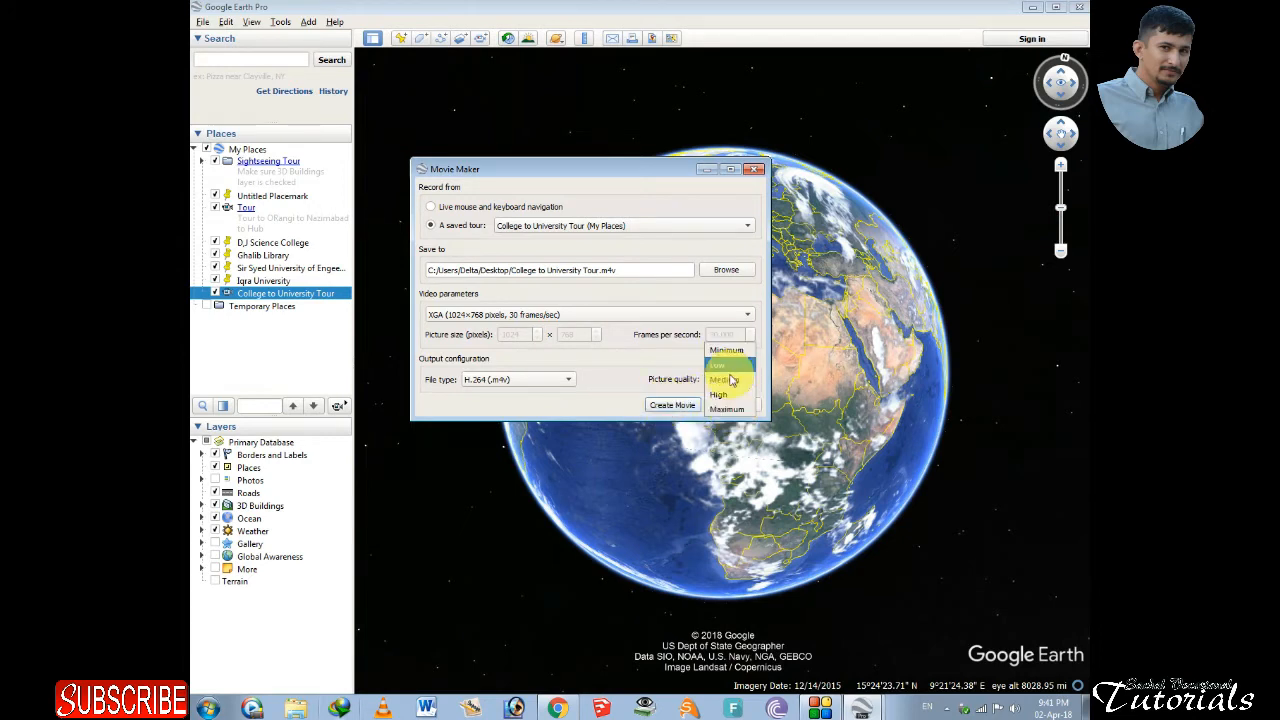
{"action": "left_click", "coordinate": [724, 380]}
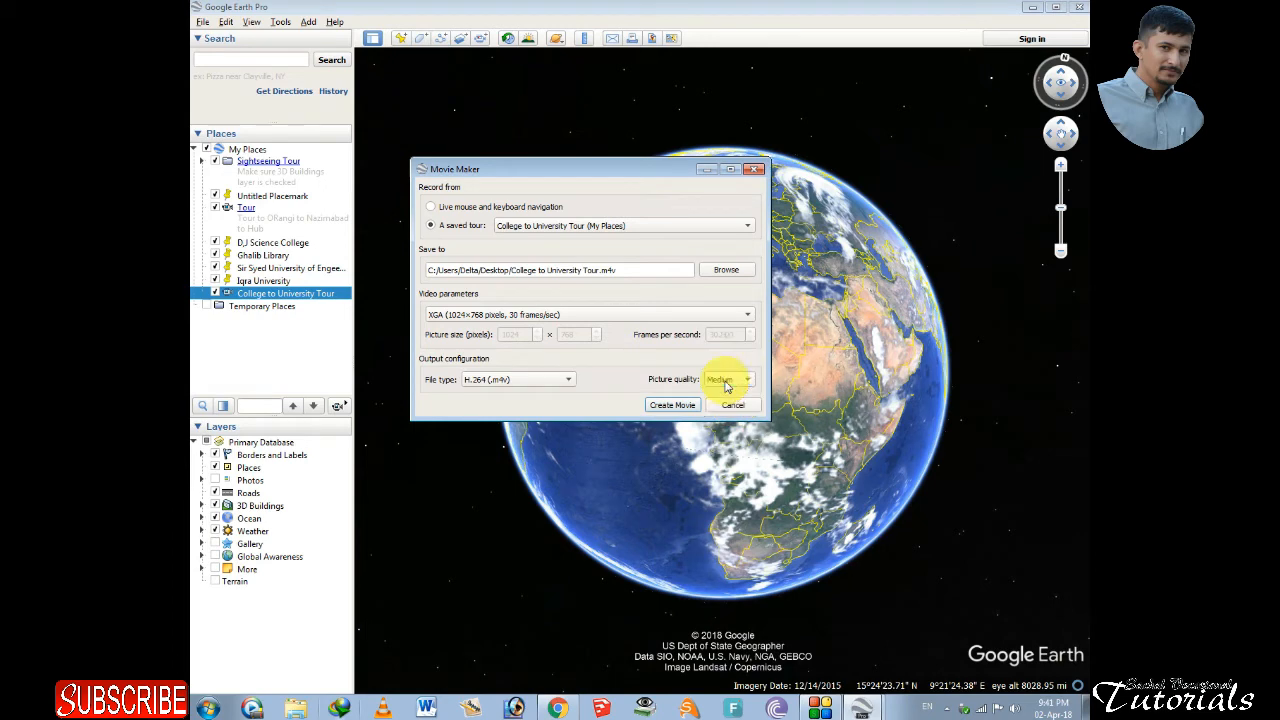
{"action": "left_click", "coordinate": [672, 405]}
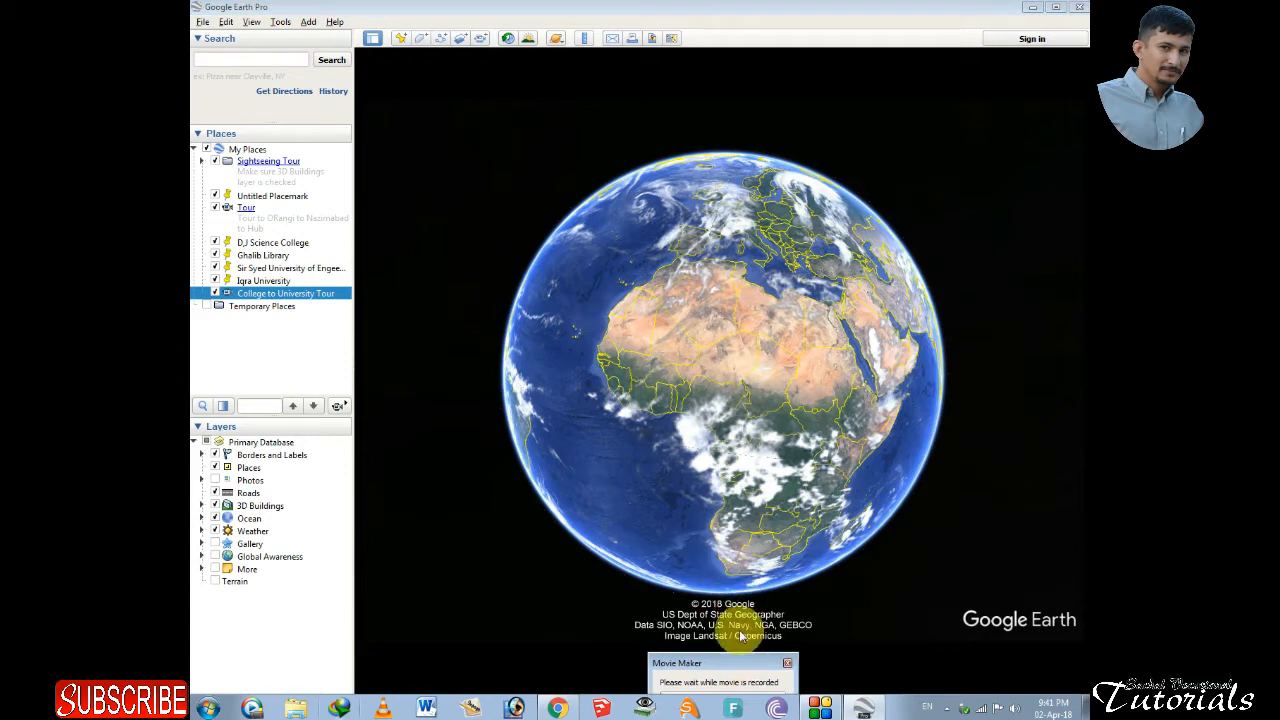
{"action": "left_click_drag", "start_coordinate": [743, 663], "coordinate": [741, 520]}
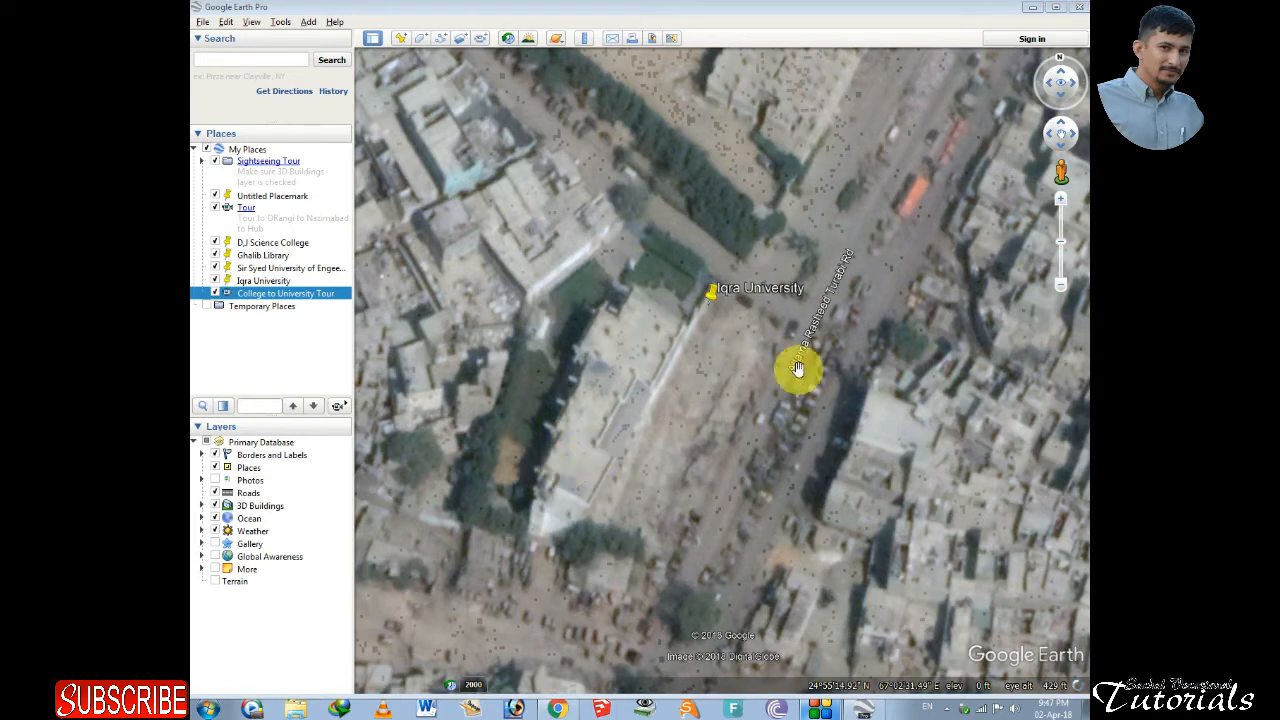
- Minimize Google Earth Pro, move the tour movie to the middle of the desktop, watch it full screen in VLC and close the player
{"action": "left_click", "coordinate": [1033, 8]}
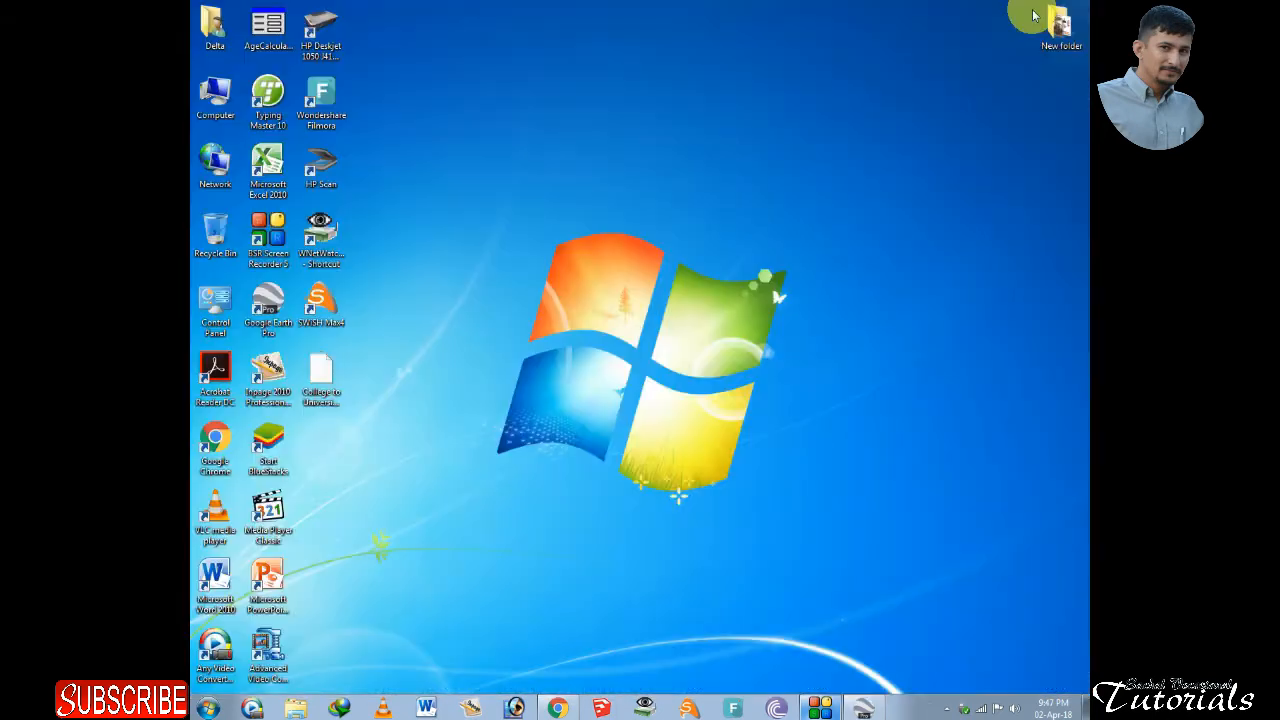
{"action": "left_click_drag", "start_coordinate": [320, 382], "coordinate": [645, 308]}
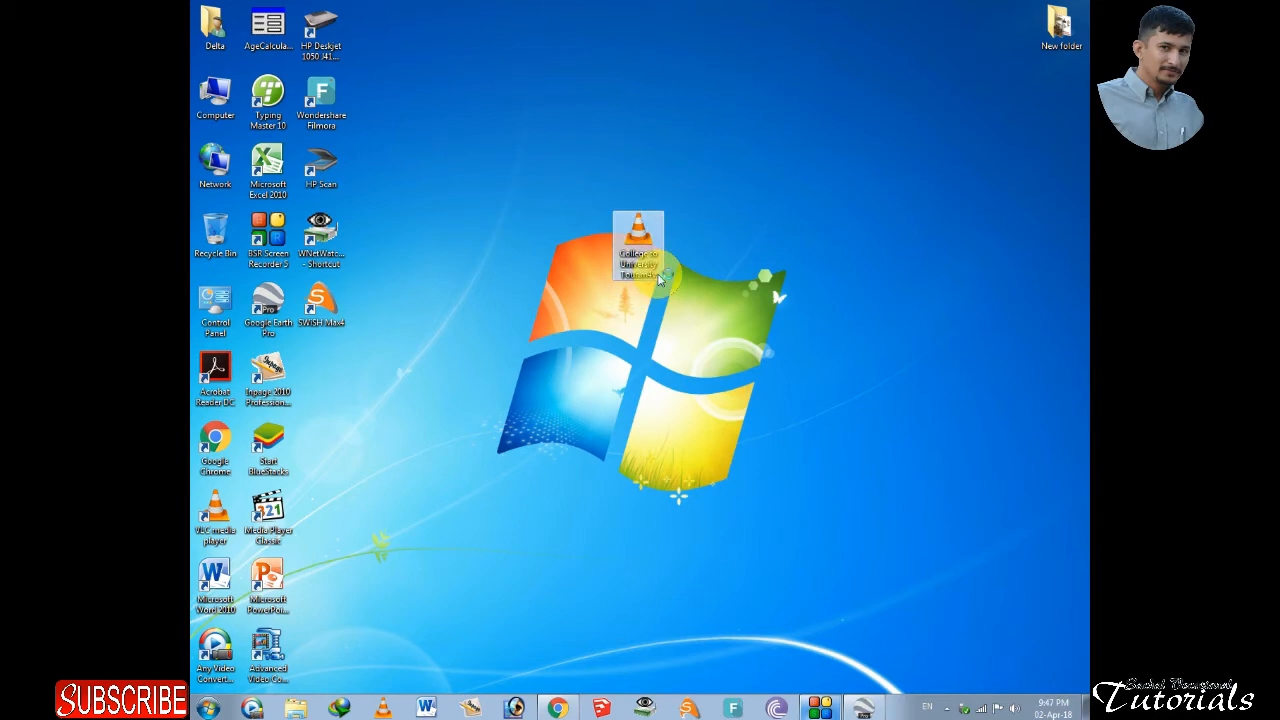
{"action": "double_click", "coordinate": [658, 278]}
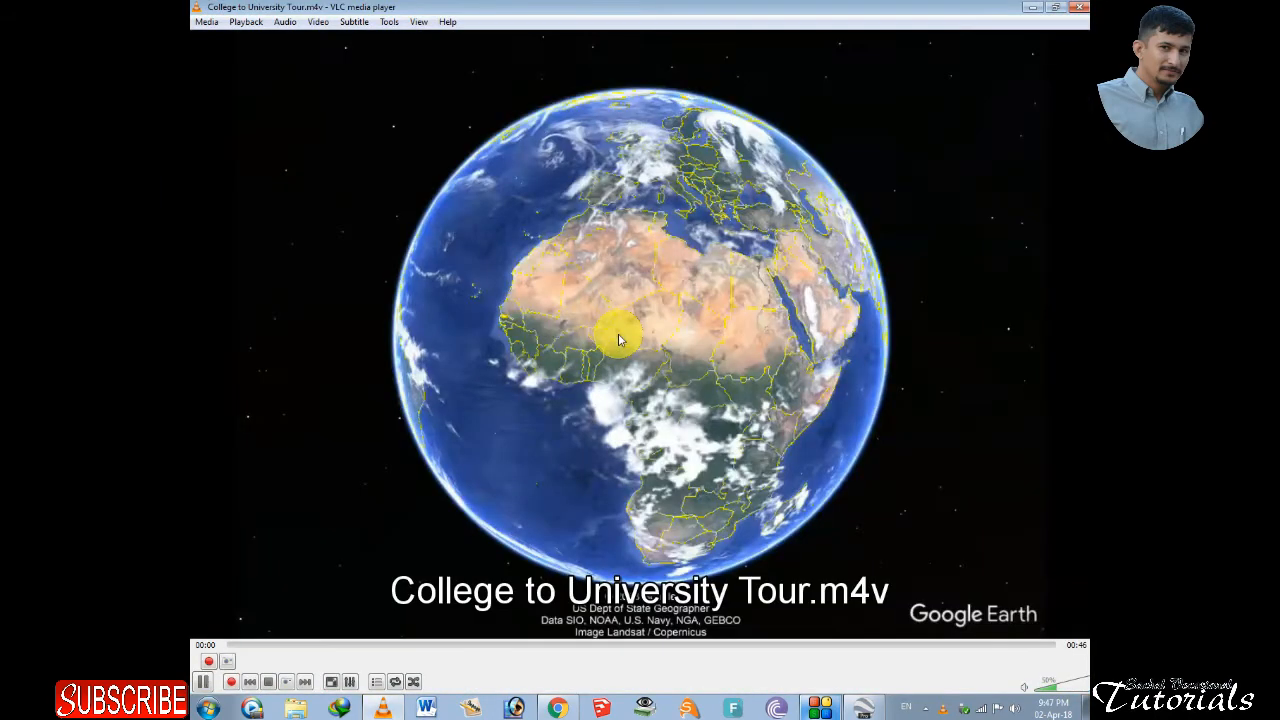
{"action": "double_click", "coordinate": [486, 481]}
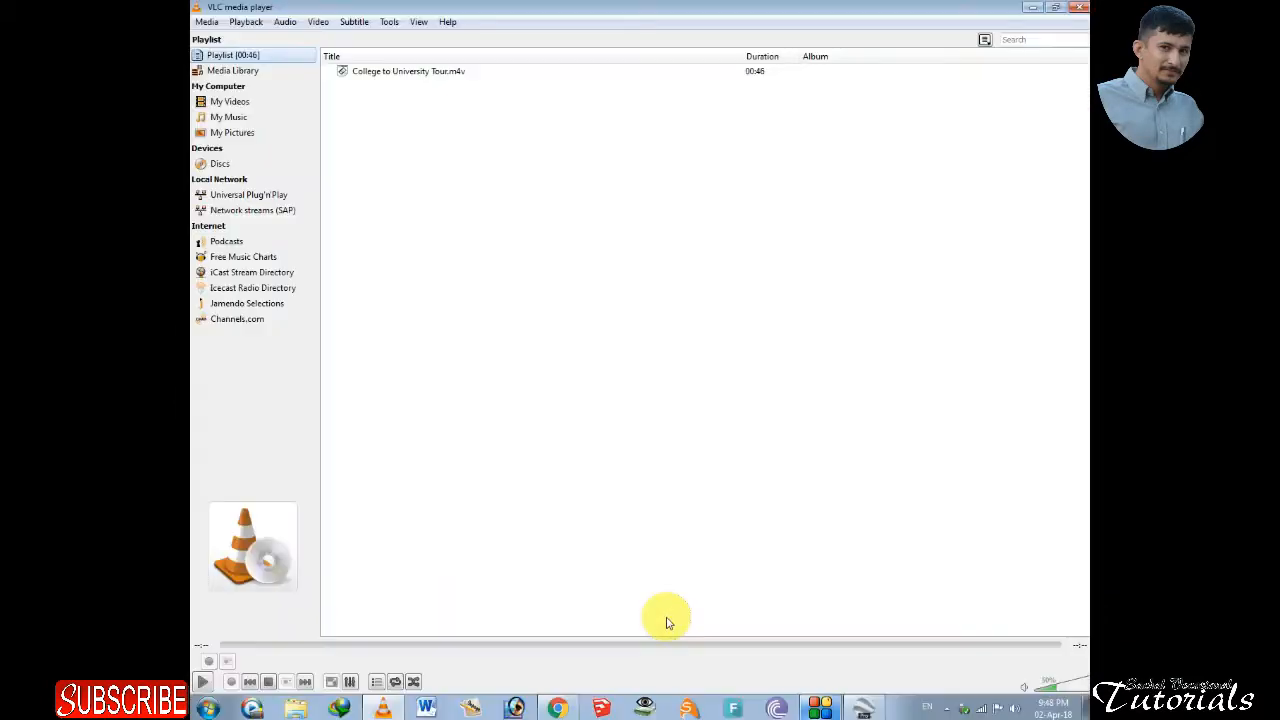
{"action": "left_click", "coordinate": [1081, 9]}
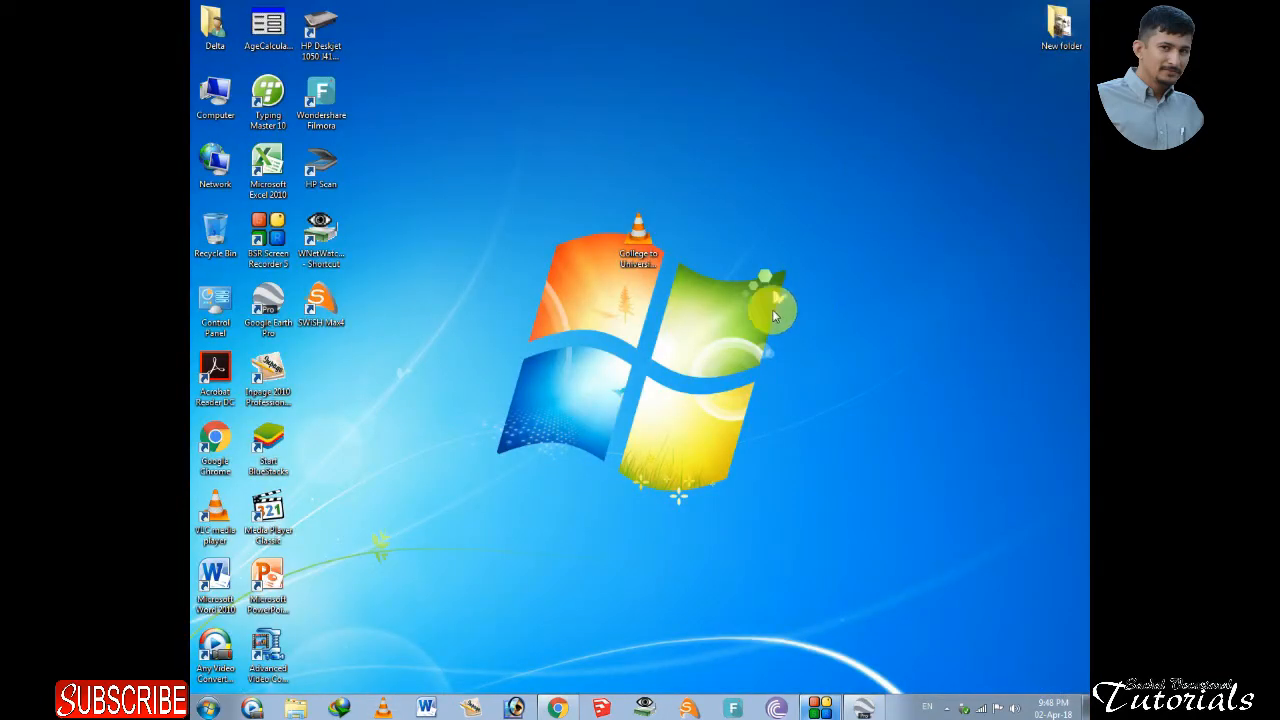